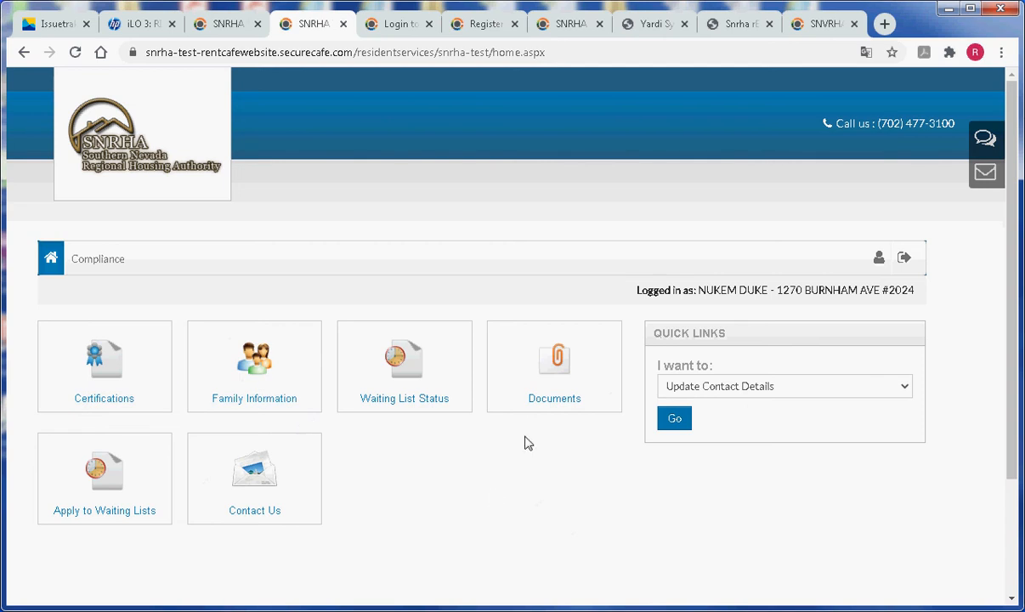
pyautogui.click(261, 367)
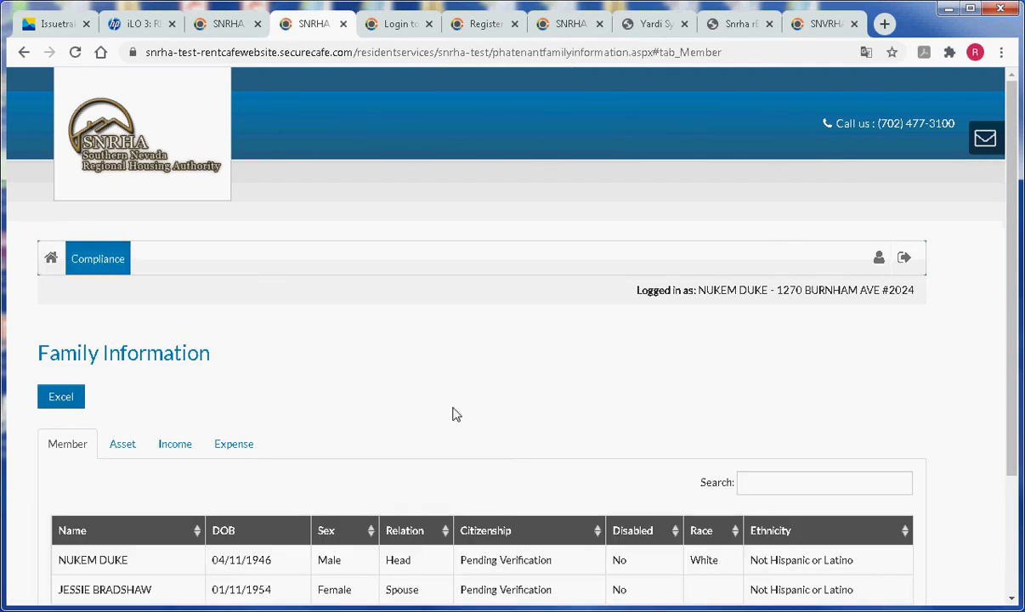
pyautogui.scroll(-2, 451, 340)
pyautogui.scroll(2, 353, 378)
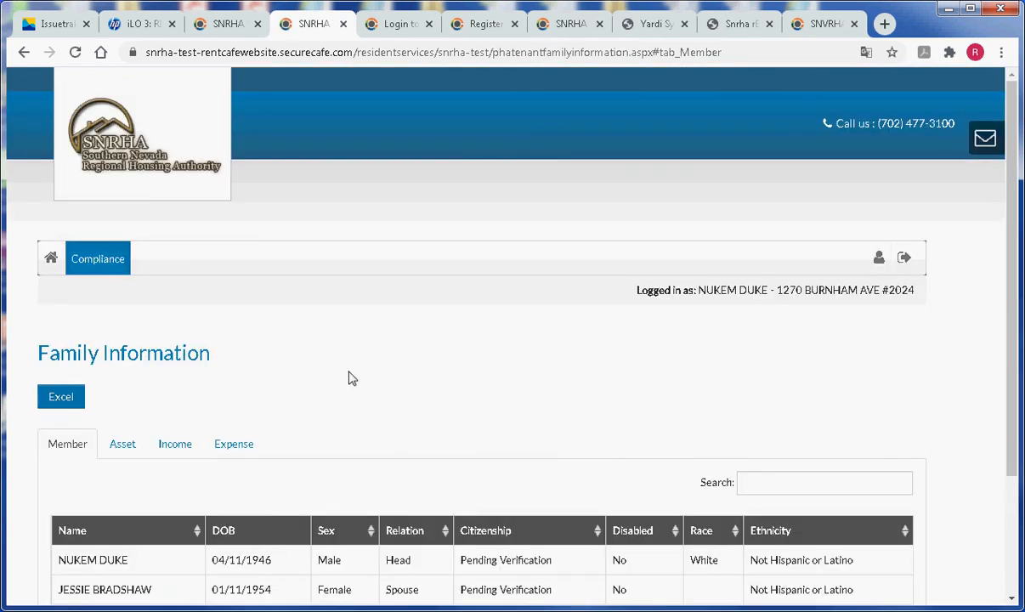
pyautogui.click(50, 257)
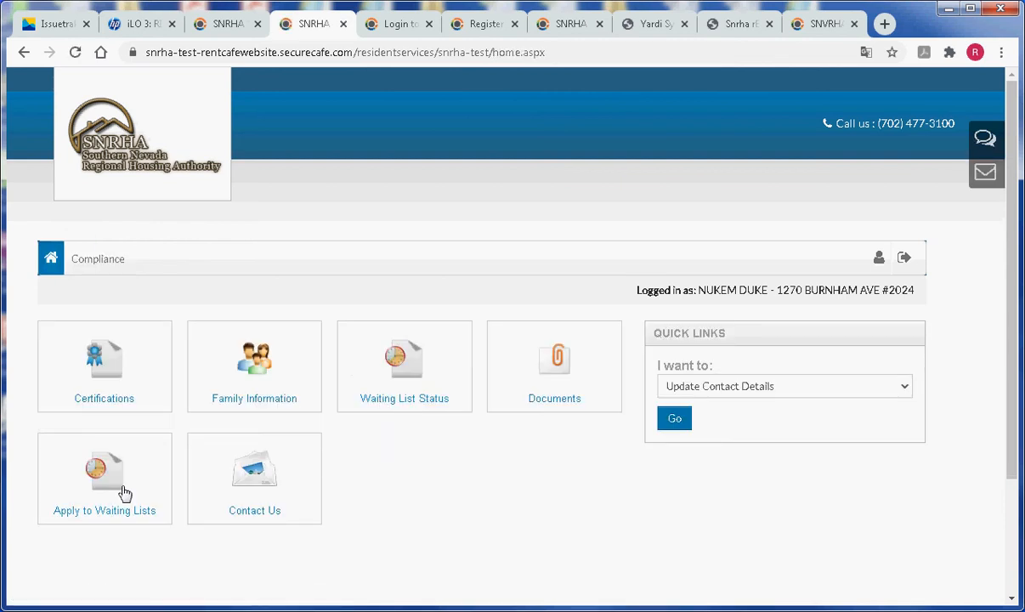
pyautogui.click(409, 375)
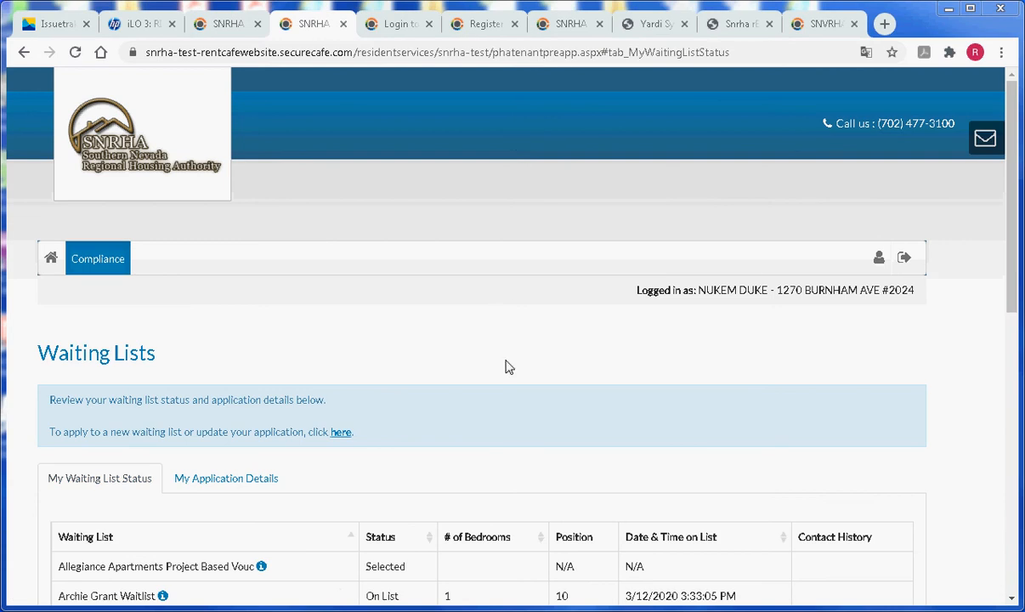
pyautogui.scroll(-3, 507, 361)
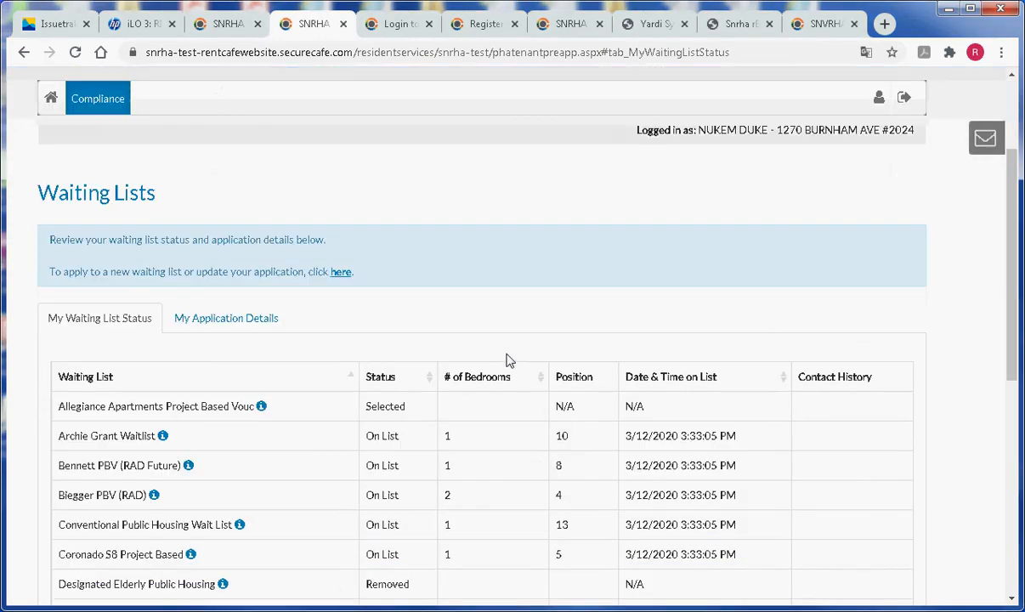
pyautogui.scroll(1, 508, 361)
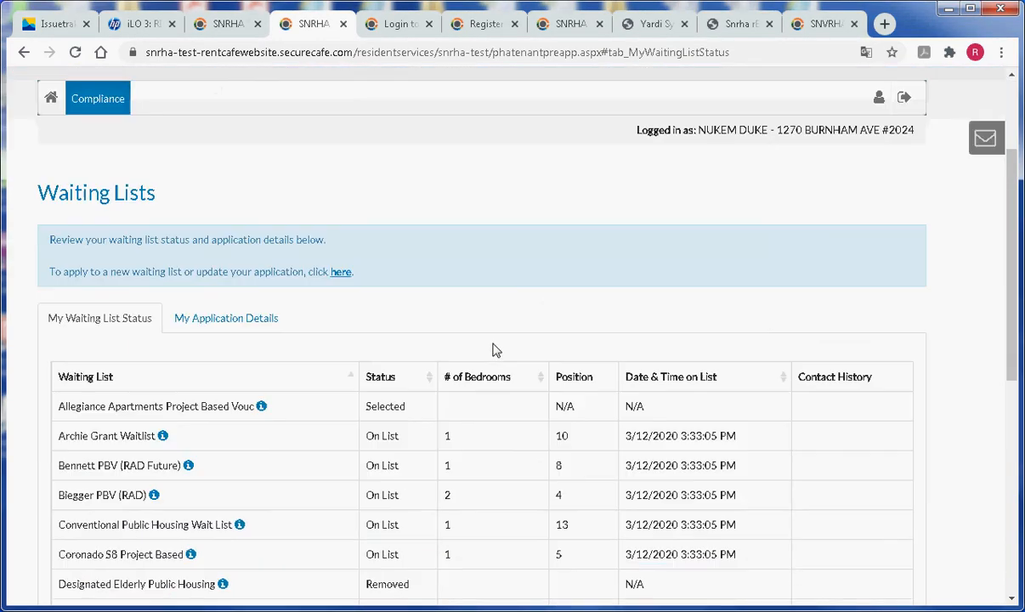
pyautogui.scroll(-3, 492, 348)
pyautogui.scroll(-3, 493, 349)
pyautogui.scroll(7, 492, 347)
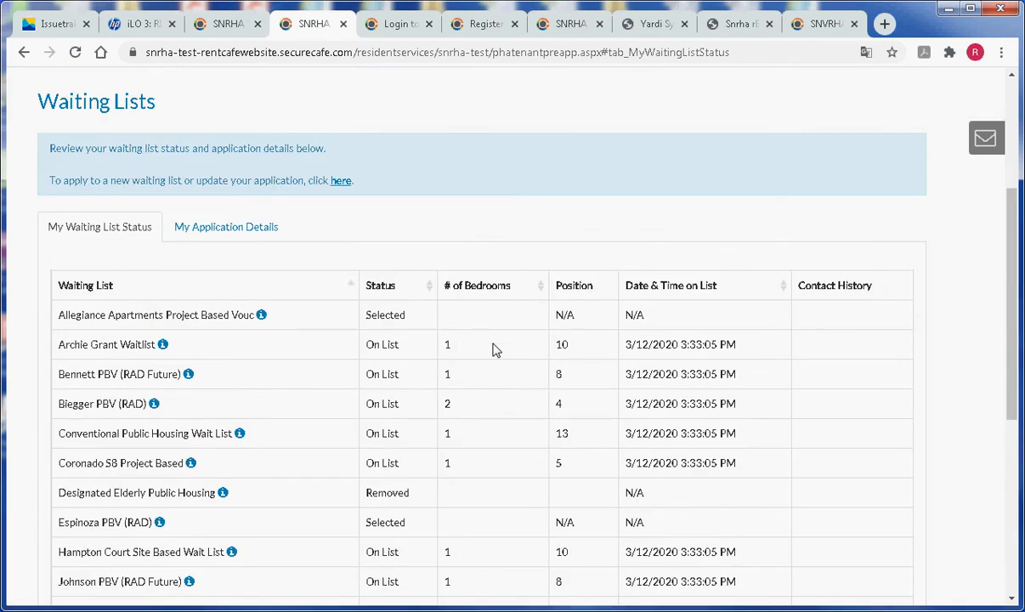
pyautogui.click(221, 390)
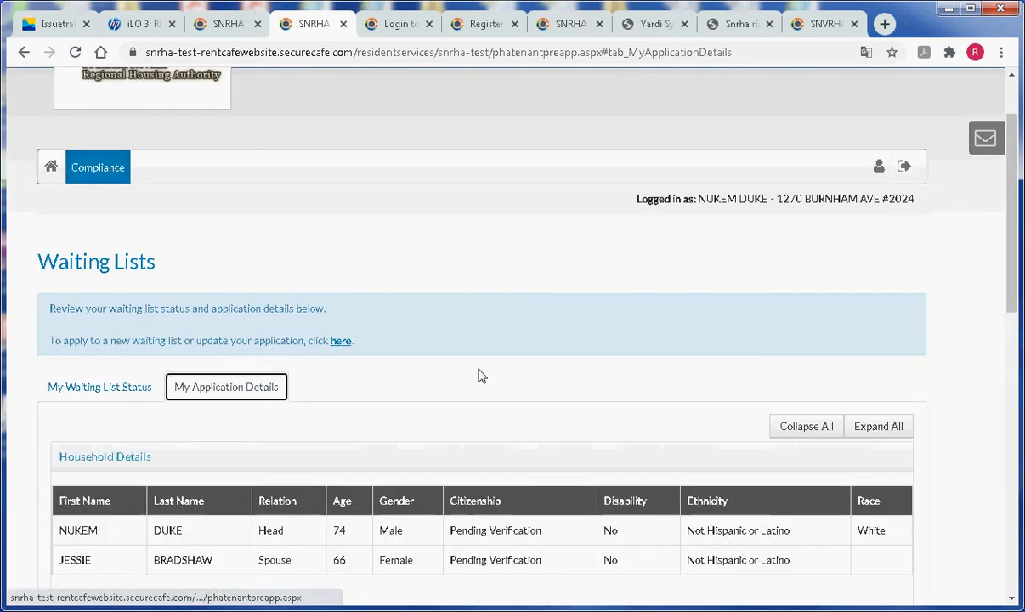
pyautogui.scroll(1, 559, 384)
pyautogui.scroll(-5, 559, 384)
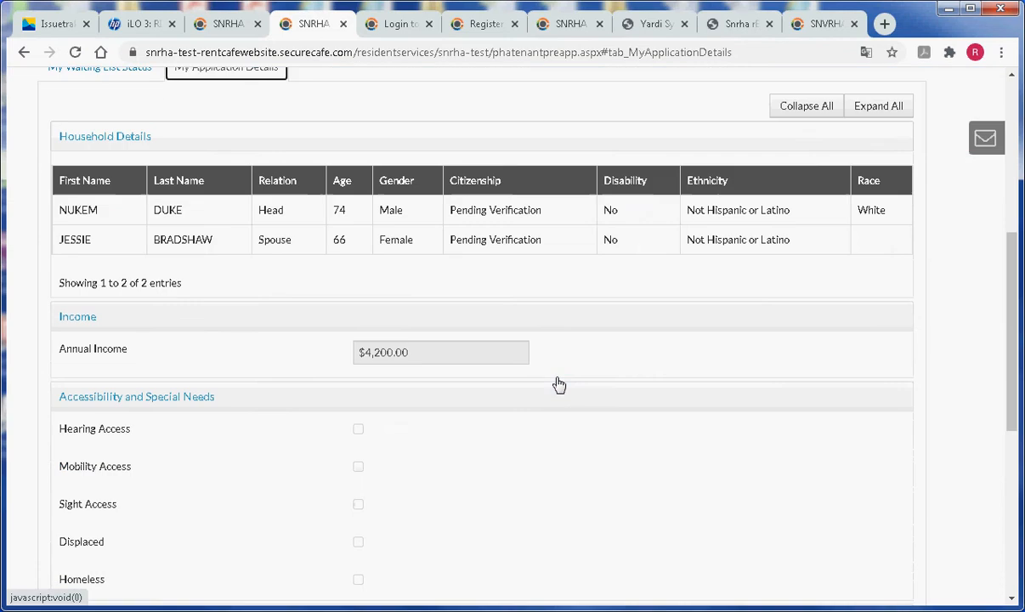
pyautogui.scroll(-3, 559, 384)
pyautogui.scroll(15, 559, 384)
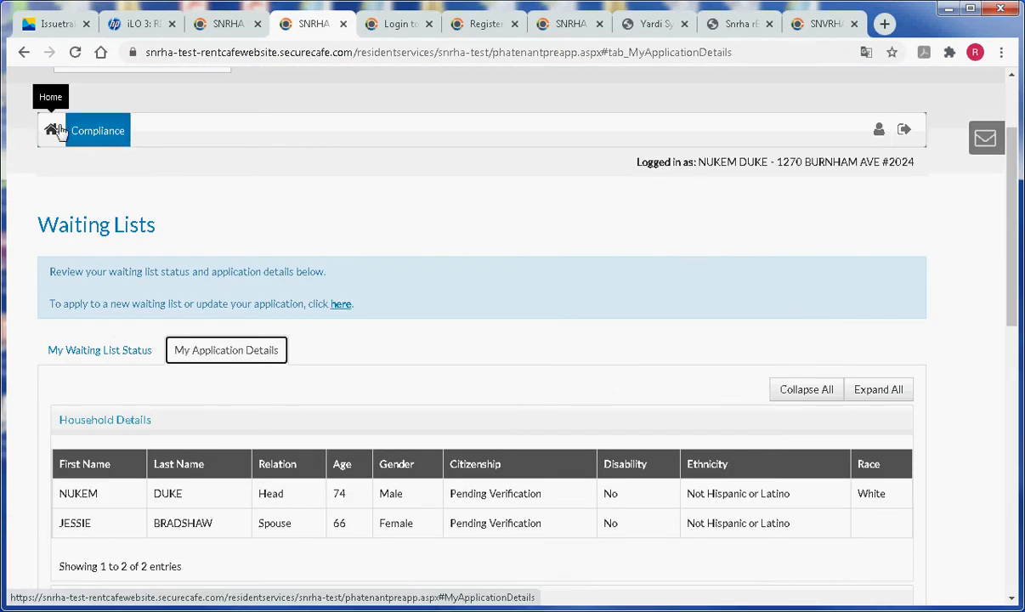
pyautogui.click(51, 131)
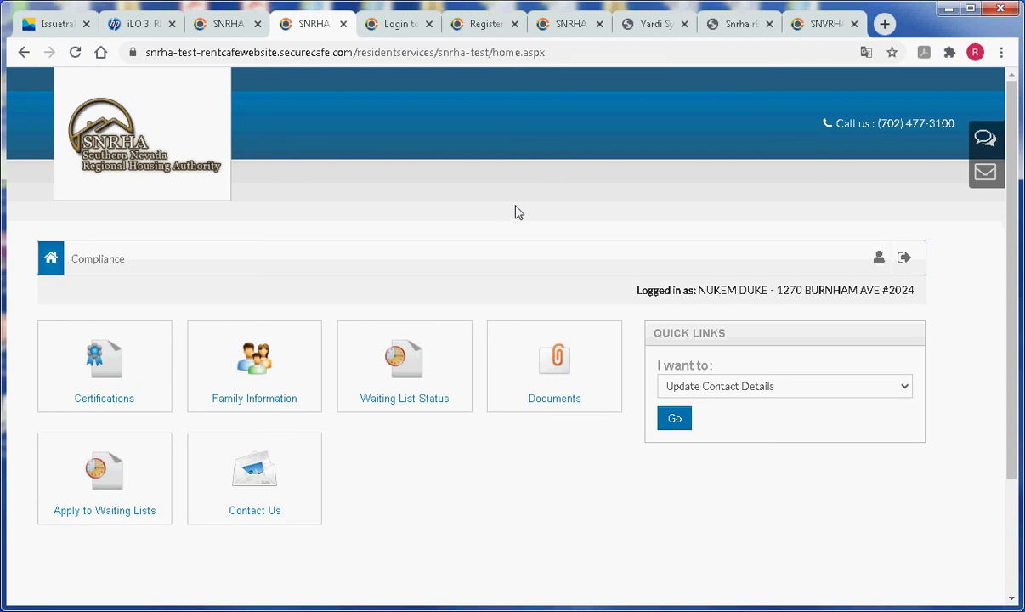
# From the Apply to Waiting Lists tile, start the 50058 Apply/Update Application form
pyautogui.click(136, 476)
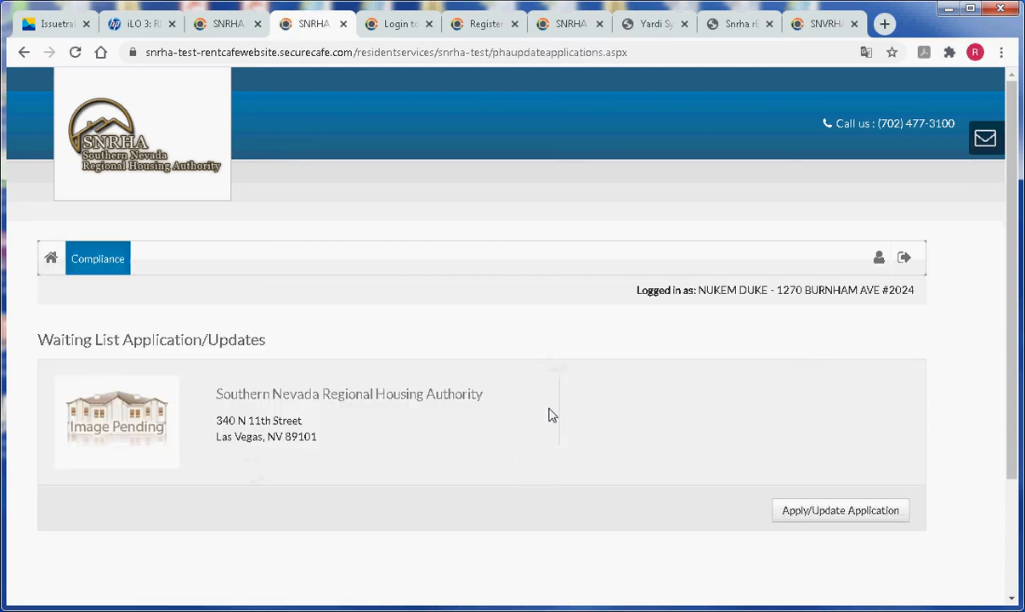
pyautogui.scroll(-1, 548, 414)
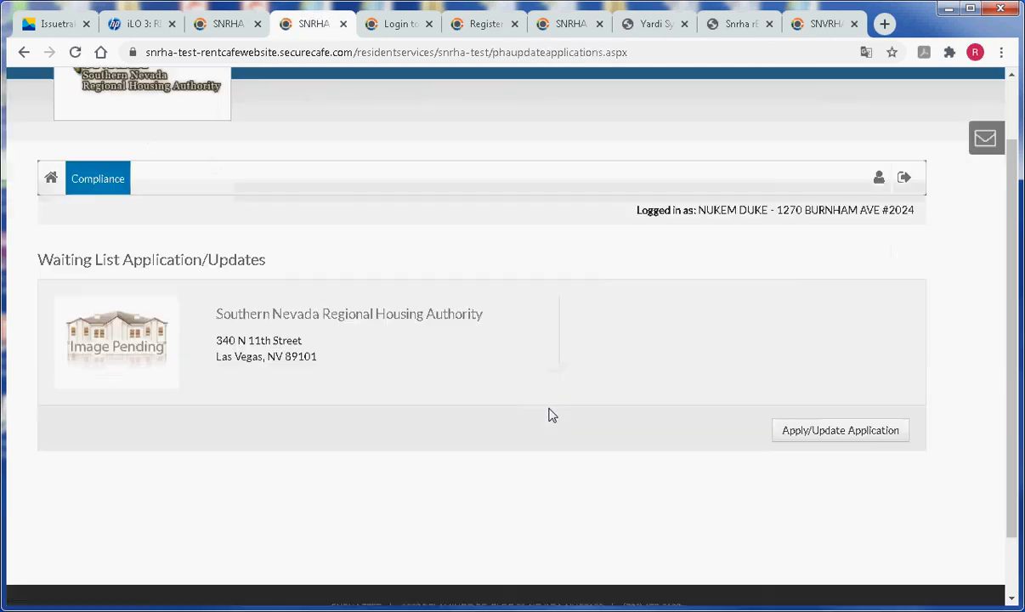
pyautogui.click(845, 438)
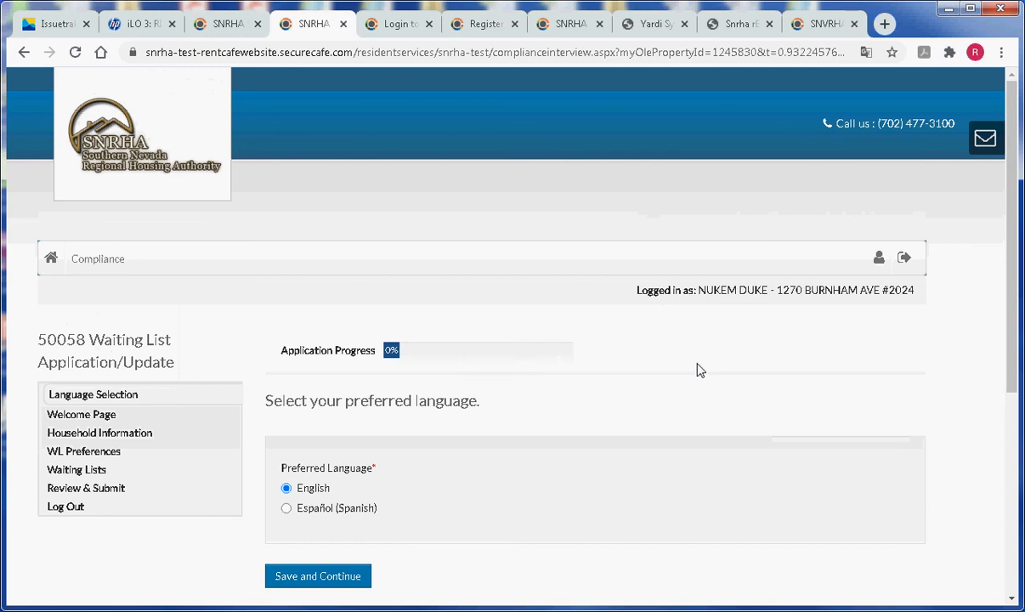
pyautogui.scroll(-1, 695, 370)
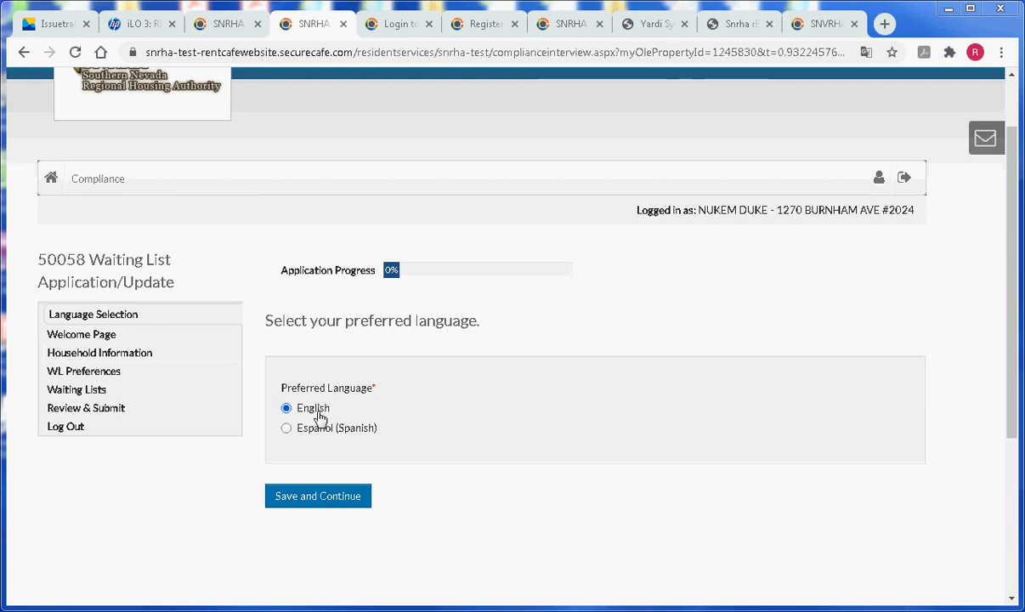
# Save English as the preferred language and continue past the Welcome Page
pyautogui.click(335, 504)
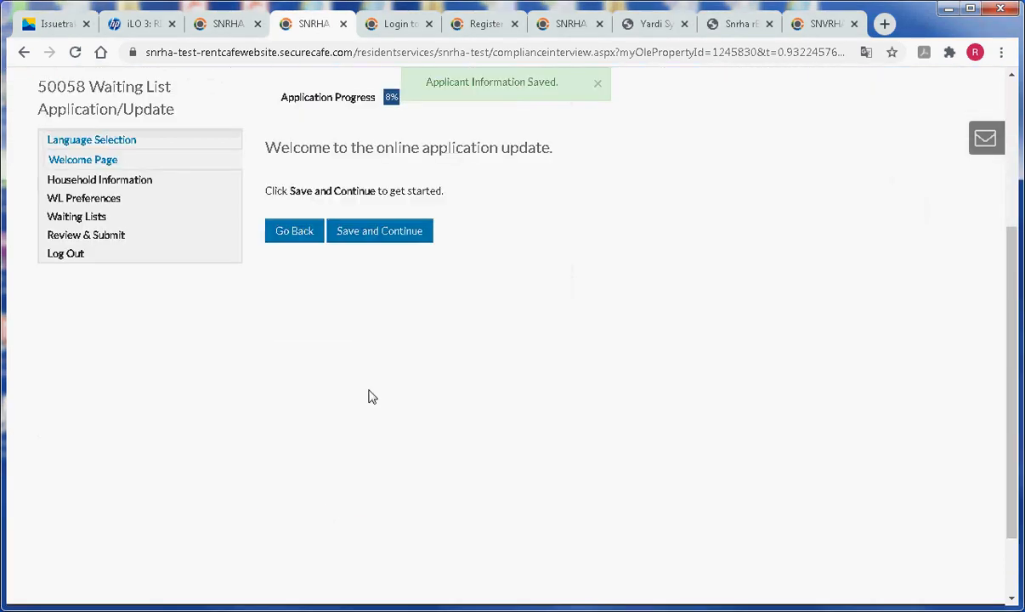
pyautogui.scroll(2, 599, 316)
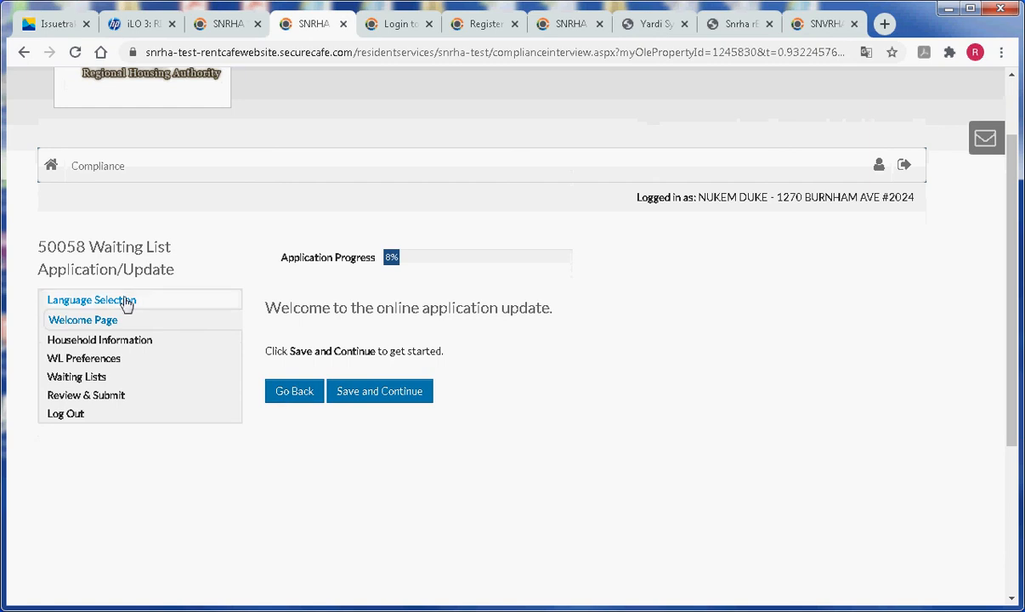
pyautogui.click(390, 398)
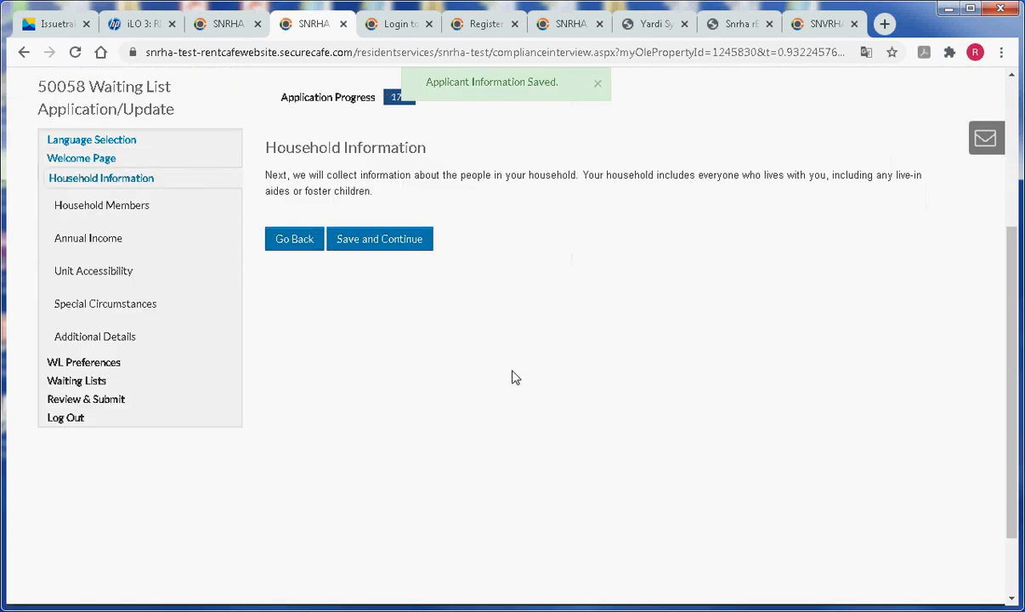
pyautogui.scroll(2, 511, 377)
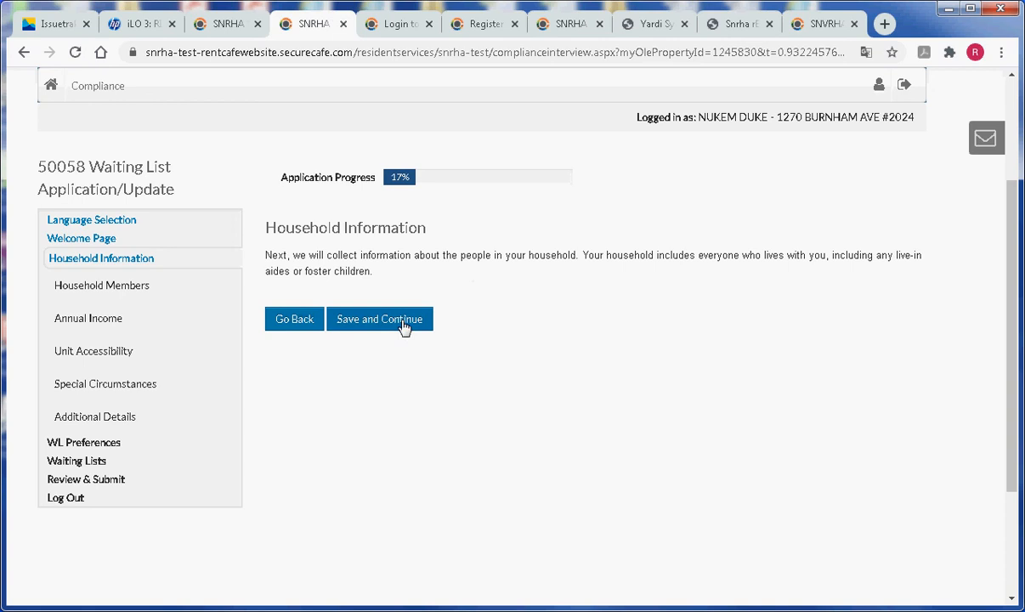
# Continue from Household Information to the Household Members list with head of household and spouse
pyautogui.click(405, 326)
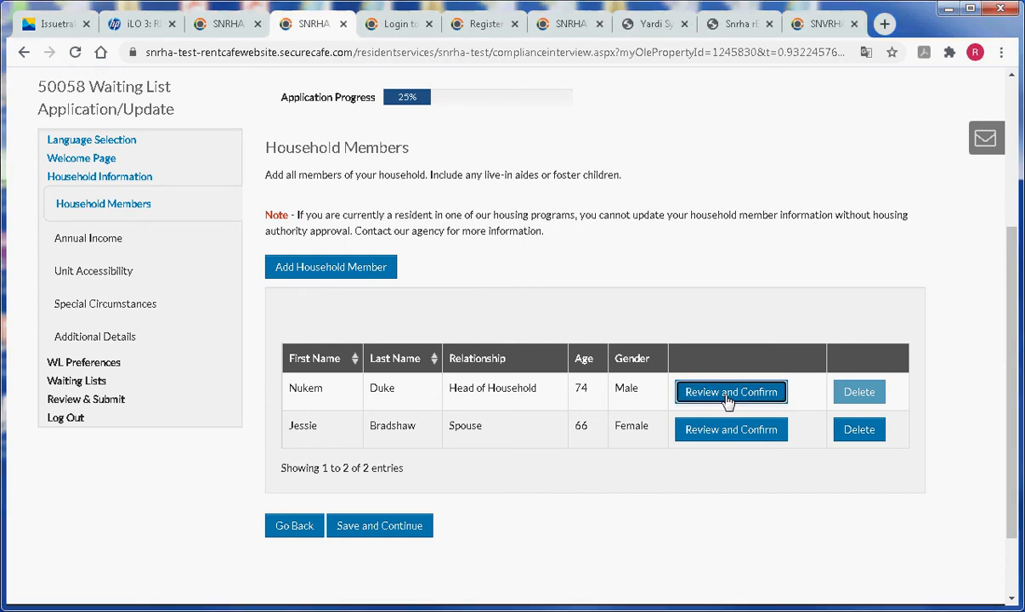
# In the head of household's details, set U.S. citizenship to Yes, add note 'test', and save
pyautogui.click(728, 396)
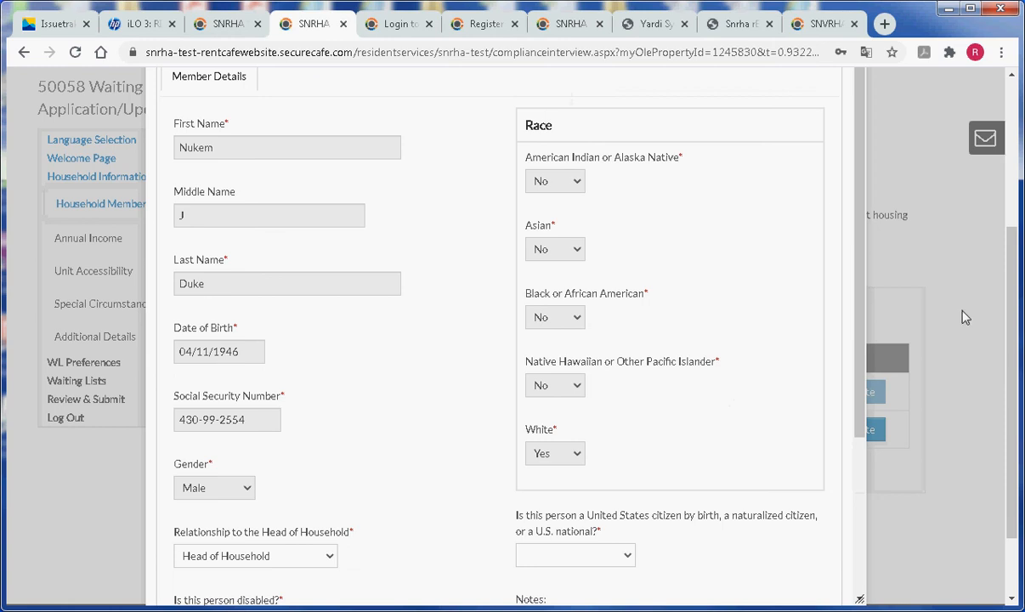
pyautogui.moveTo(864, 387); pyautogui.dragTo(859, 324)
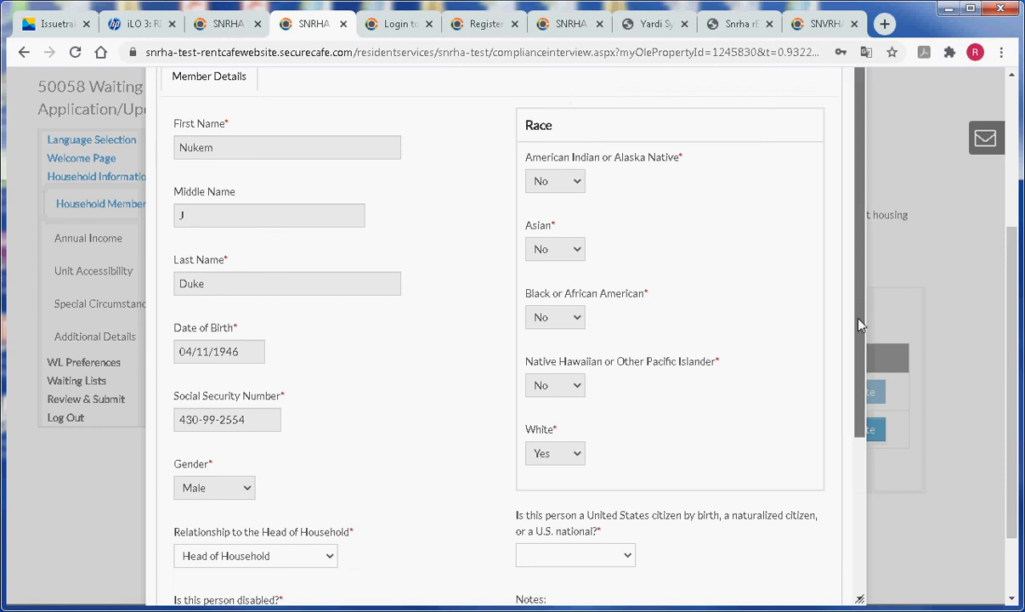
pyautogui.moveTo(860, 402); pyautogui.dragTo(858, 595)
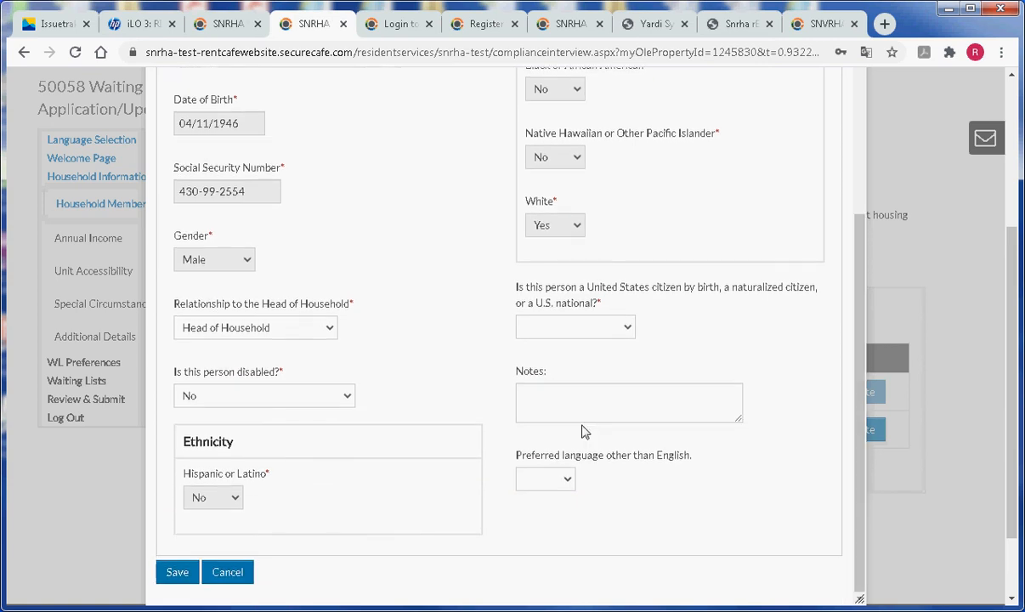
pyautogui.click(548, 331)
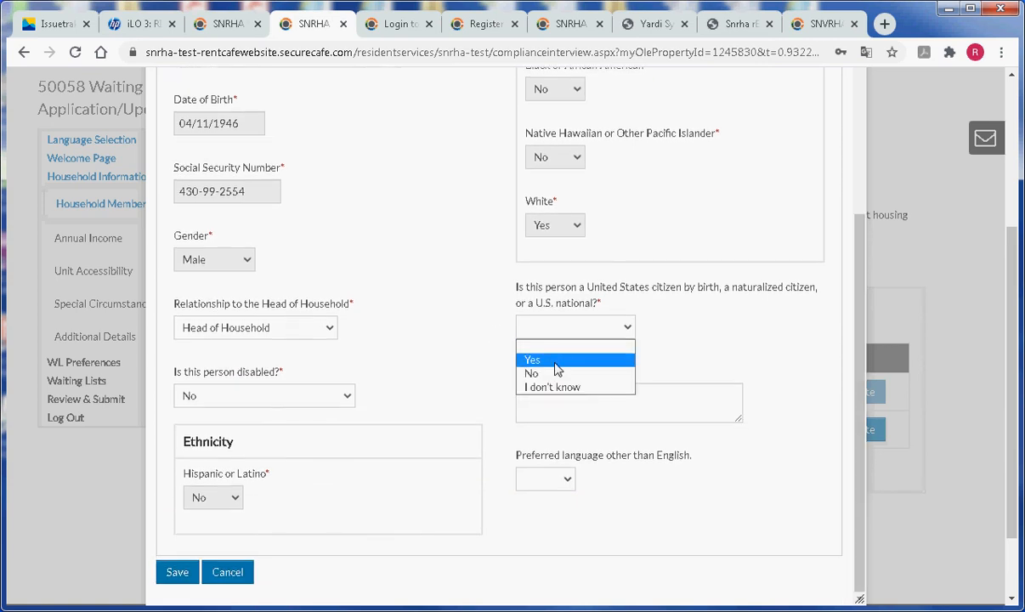
pyautogui.click(557, 362)
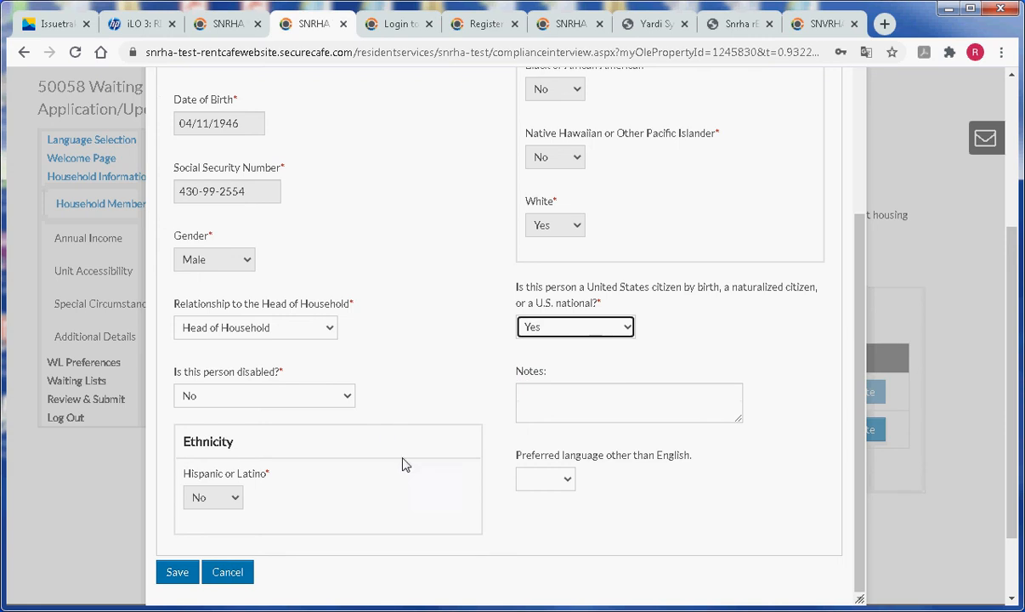
pyautogui.click(568, 413)
pyautogui.write('test')
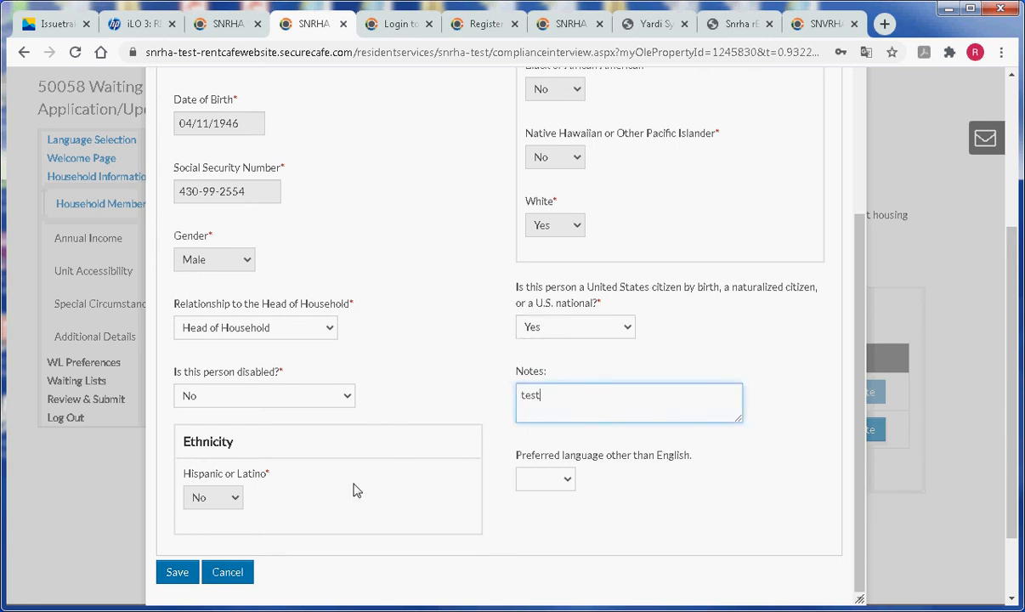
pyautogui.click(180, 577)
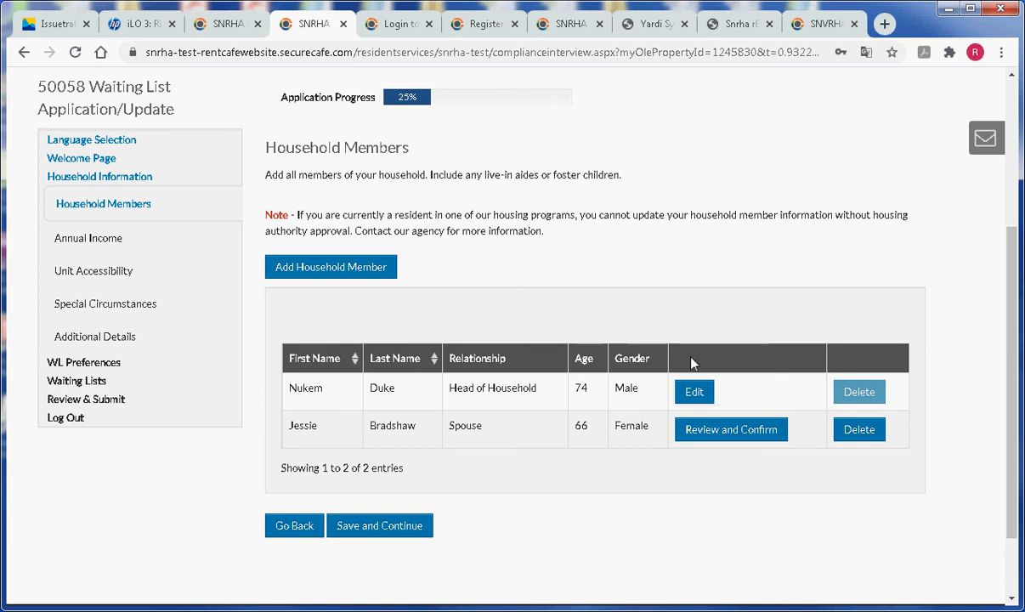
# In the spouse's member details, set U.S. citizenship to Yes and enter the note 'test'
pyautogui.click(727, 428)
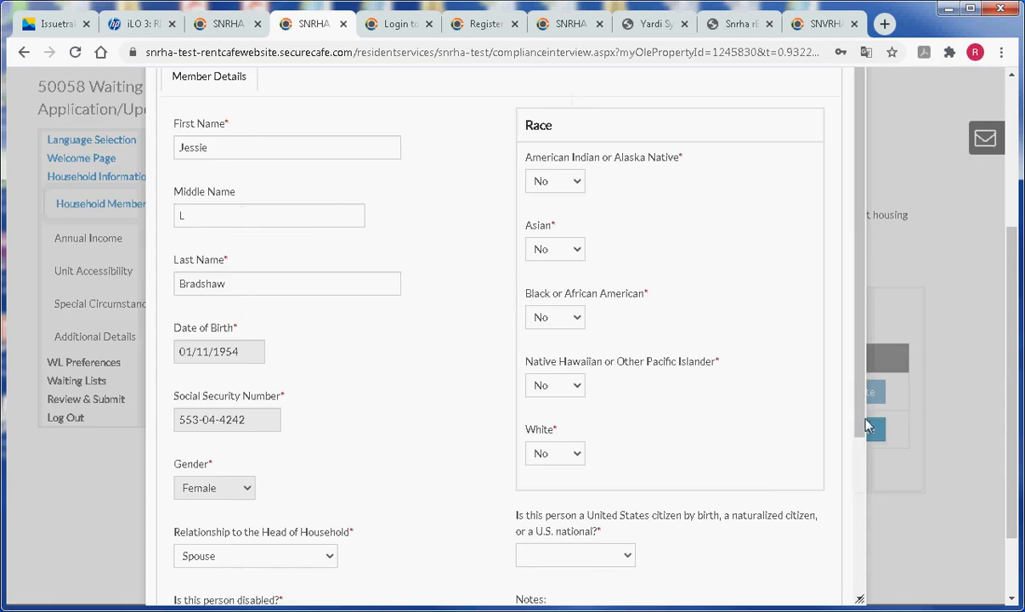
pyautogui.moveTo(861, 413); pyautogui.dragTo(766, 558)
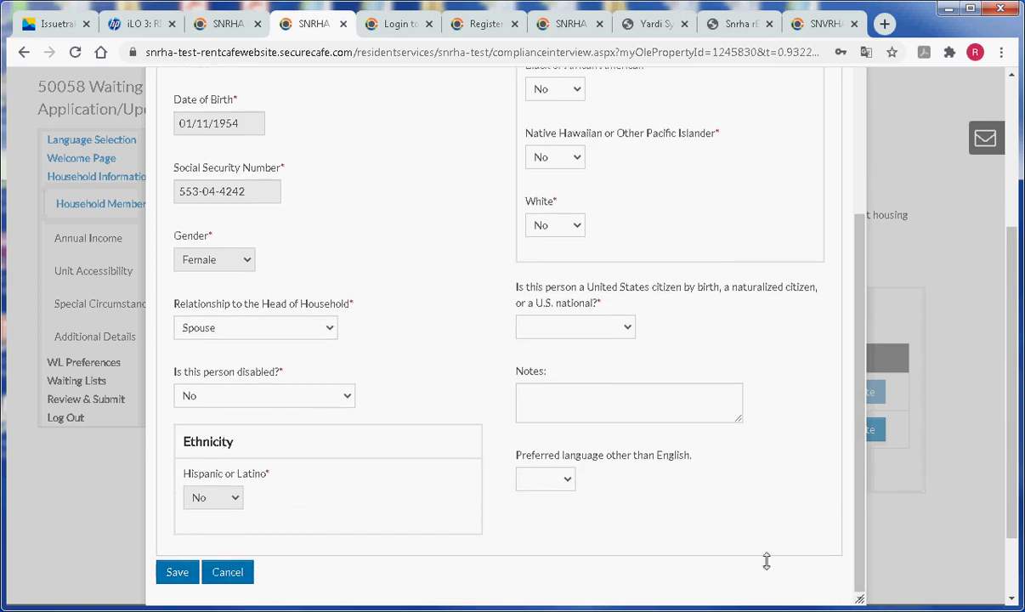
pyautogui.click(545, 333)
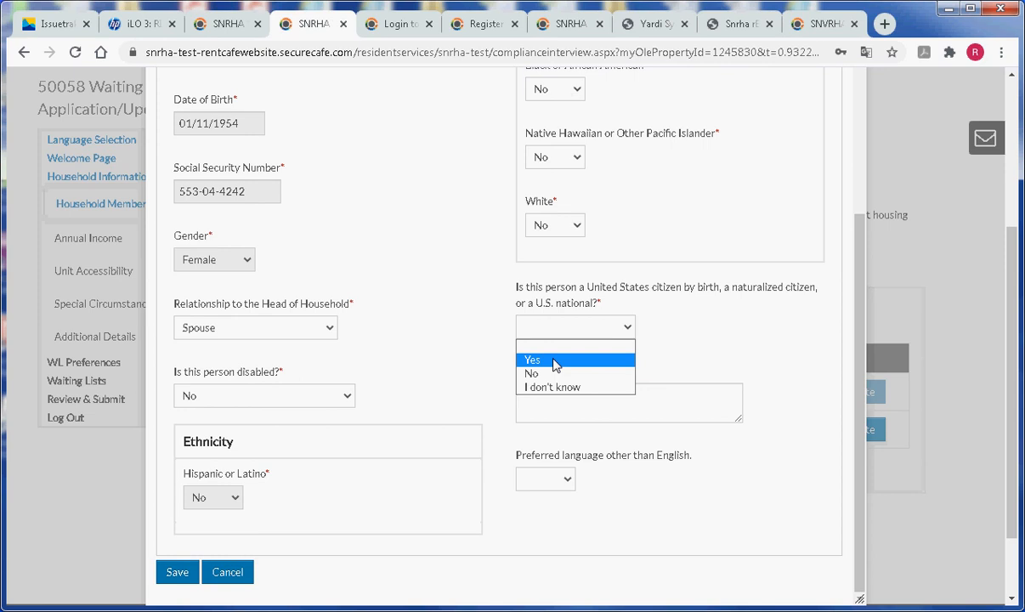
pyautogui.click(554, 364)
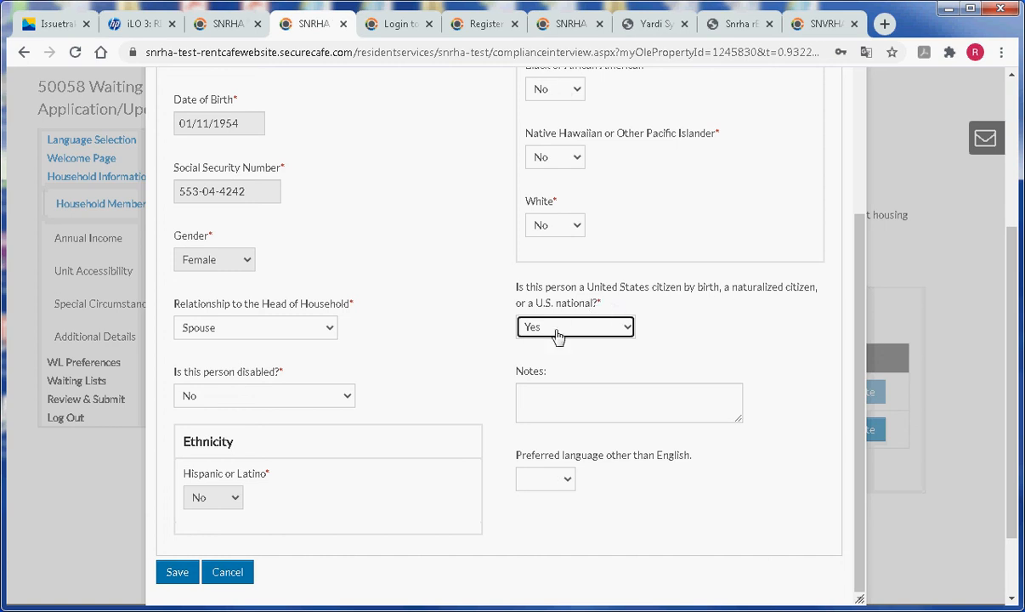
pyautogui.click(574, 406)
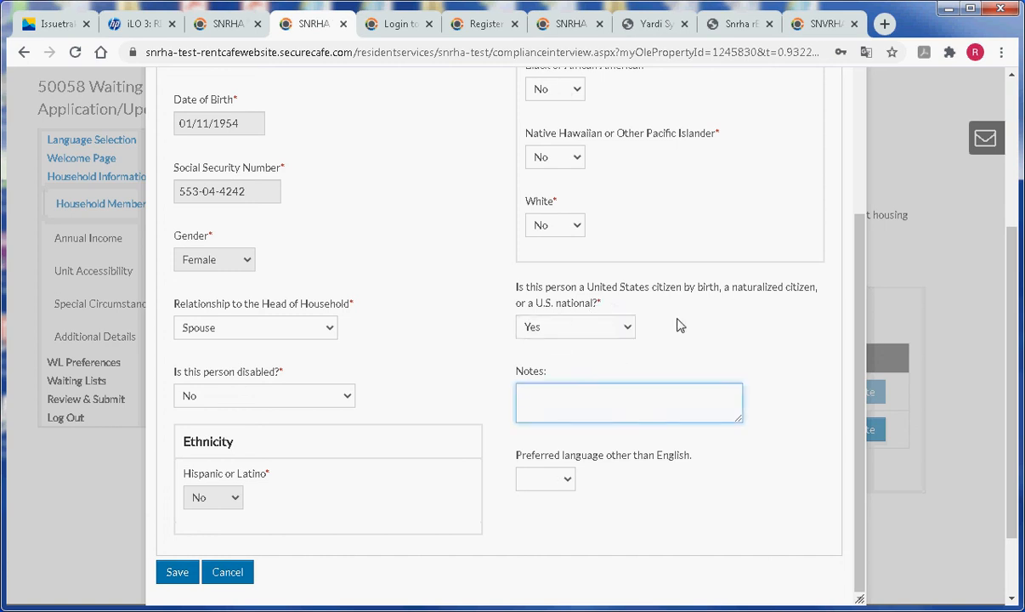
pyautogui.write('test')
# Save the spouse's details, then add a 5-year-old male Youth<18 as a third household member
pyautogui.click(178, 573)
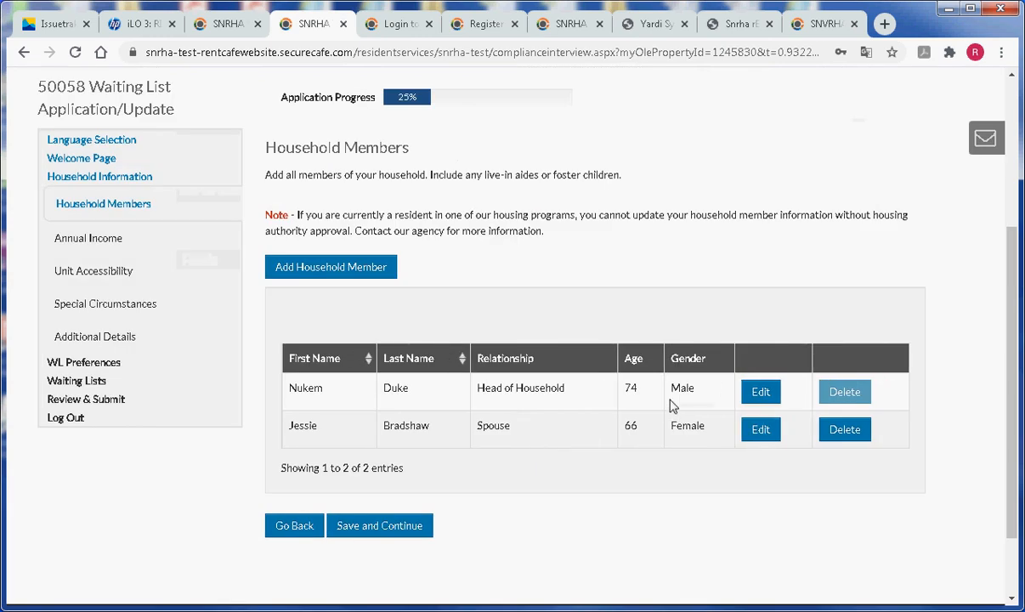
pyautogui.click(311, 281)
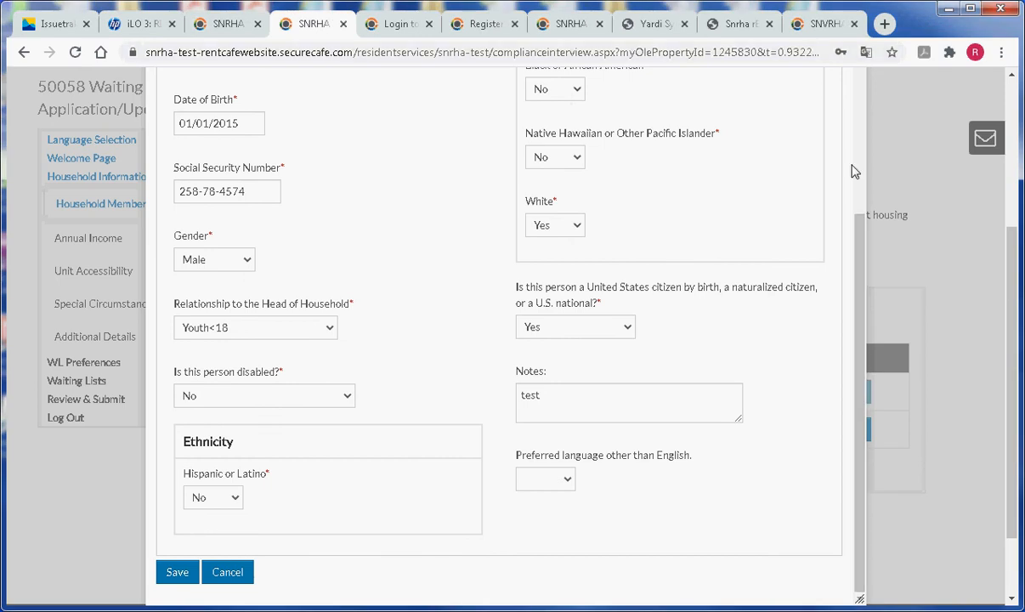
pyautogui.click(179, 574)
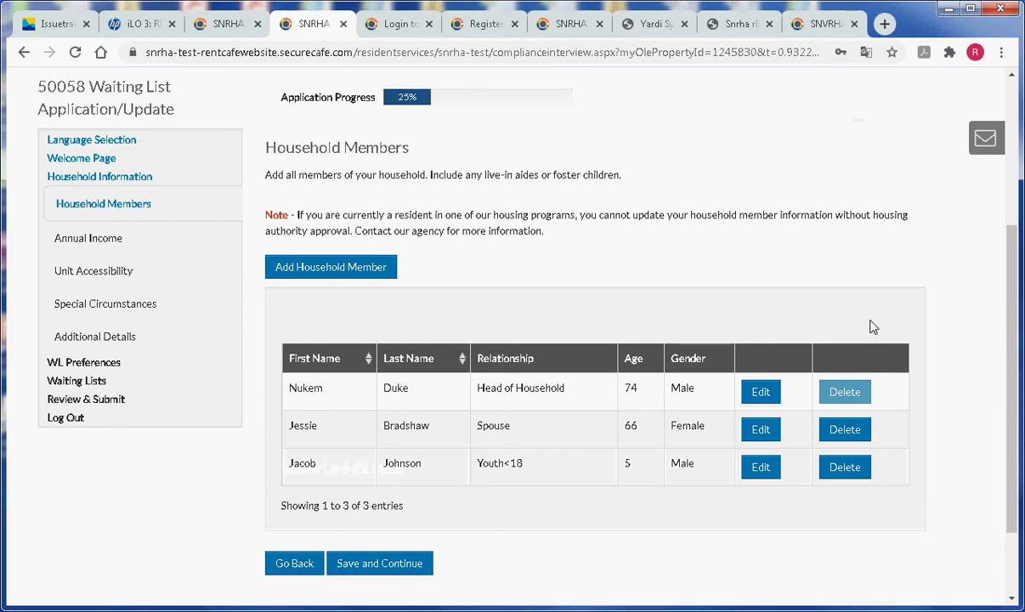
pyautogui.scroll(-1, 1012, 409)
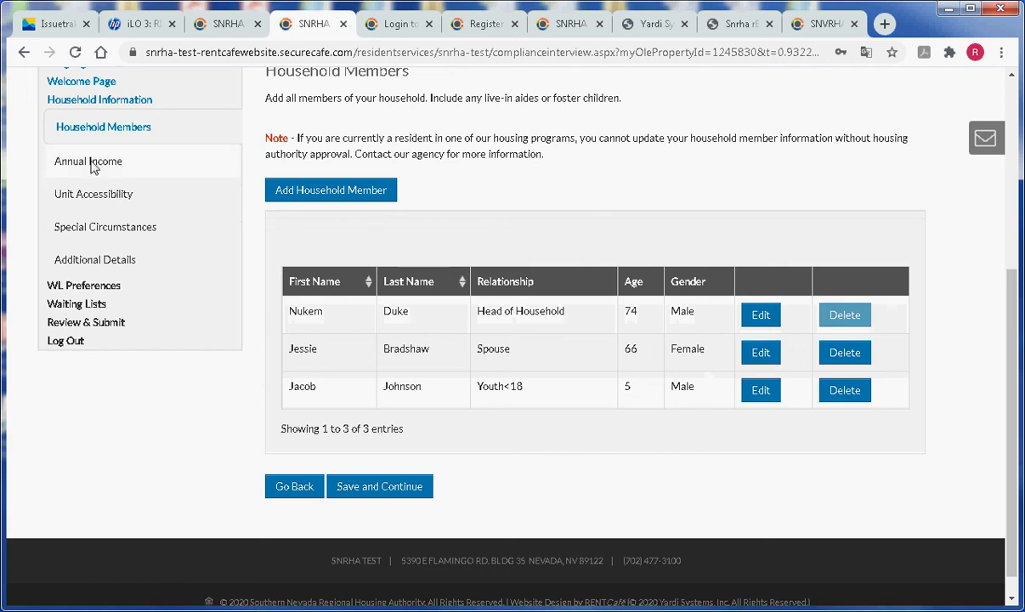
# Confirm the three members, change annual income to $4,200.50, and continue
pyautogui.click(416, 494)
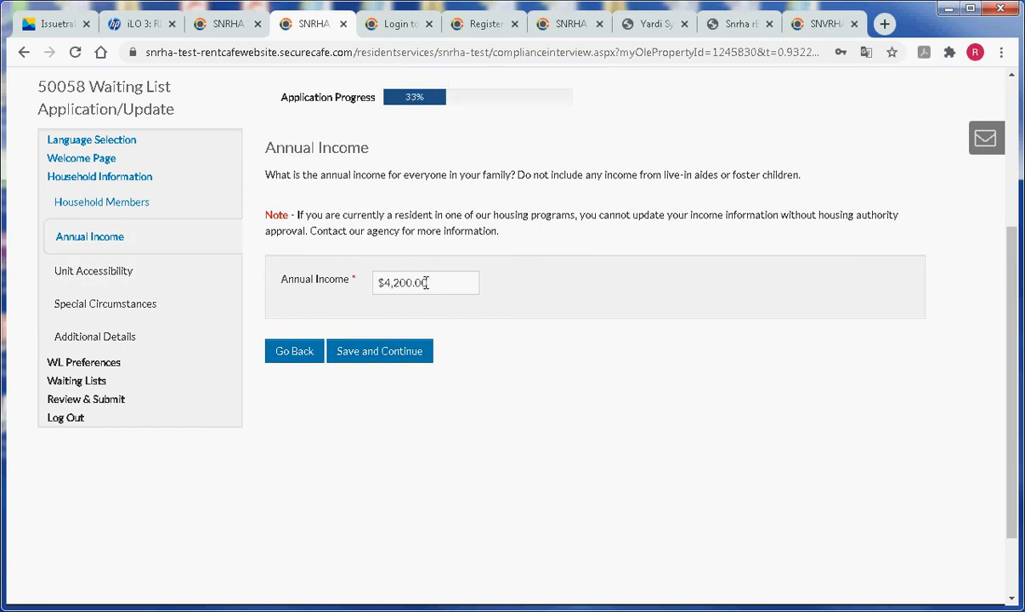
pyautogui.moveTo(427, 282); pyautogui.dragTo(418, 283)
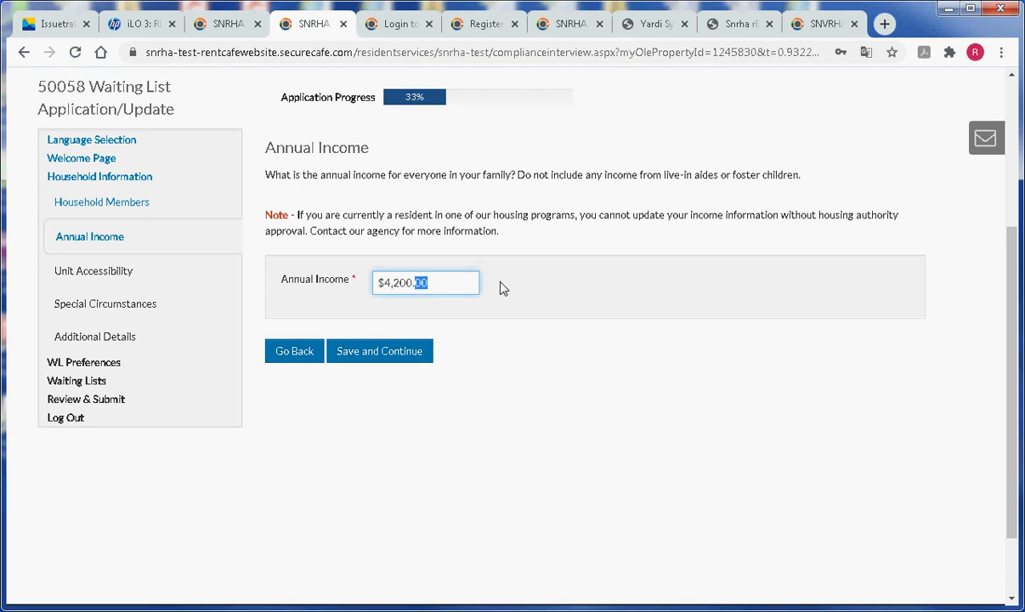
pyautogui.write('50')
pyautogui.click(384, 357)
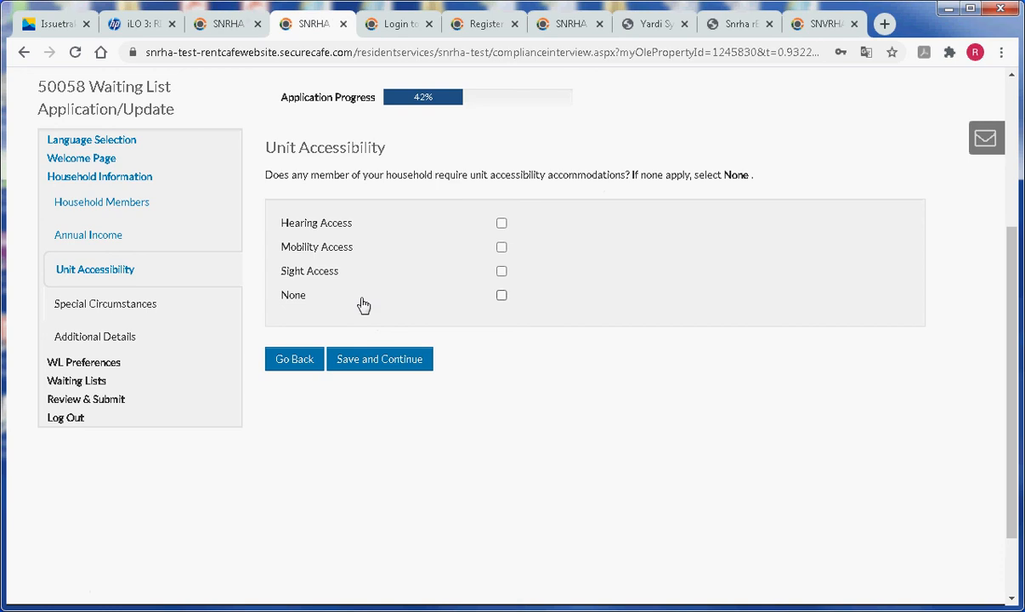
# Answer None for Unit Accessibility accommodations and save
pyautogui.click(502, 296)
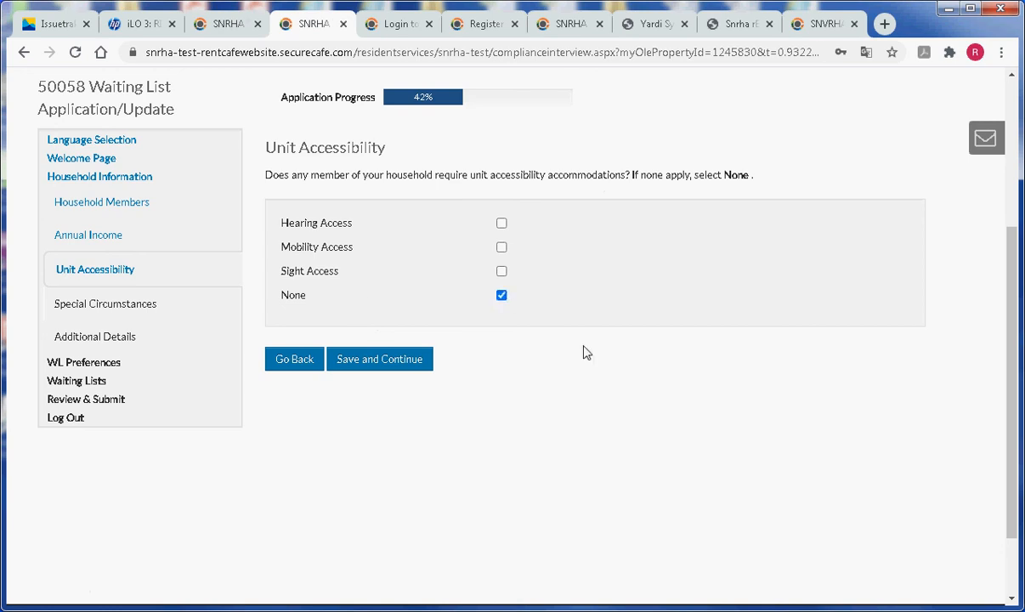
pyautogui.click(397, 364)
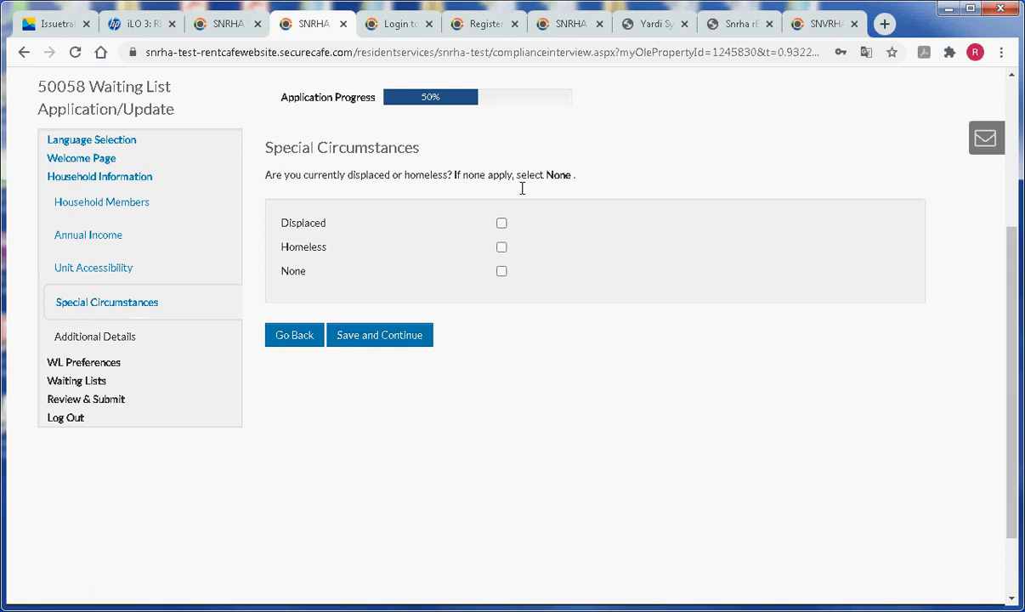
# Answer None for Special Circumstances and skip the empty Additional Details step
pyautogui.click(501, 272)
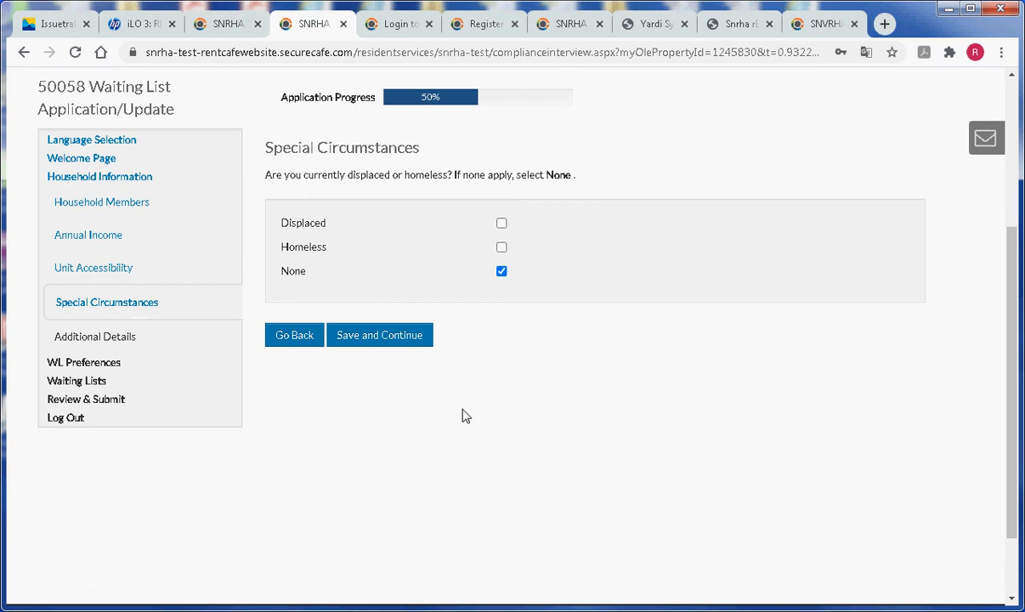
pyautogui.click(400, 340)
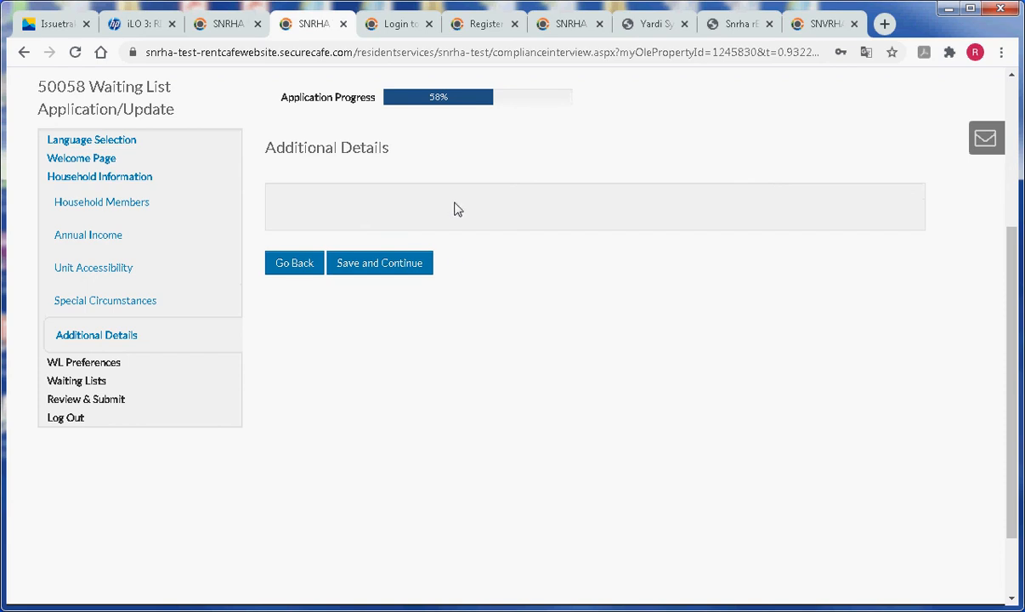
pyautogui.click(391, 272)
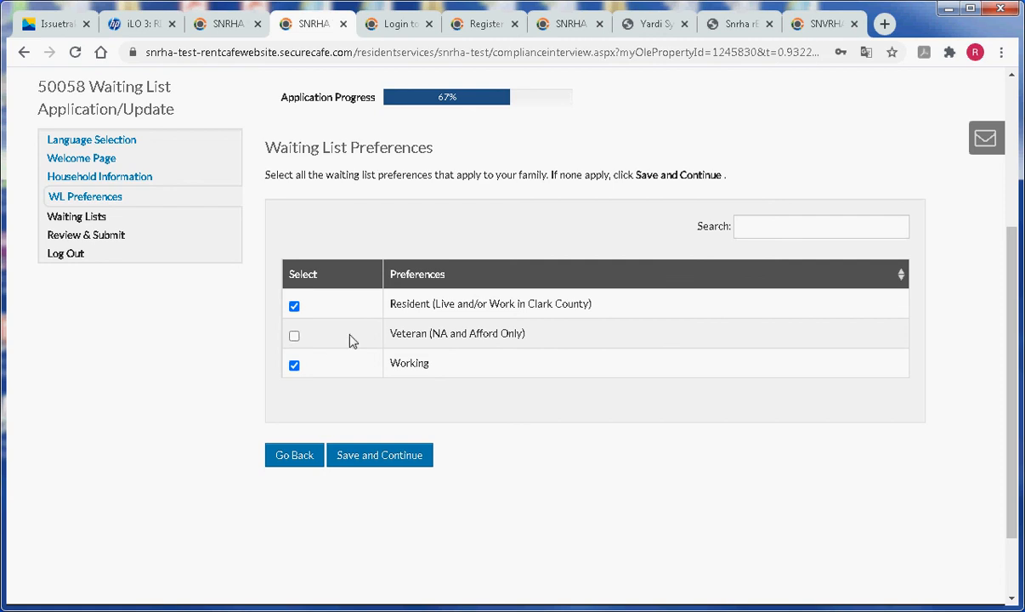
# Add the Veteran (NA and Afford Only) preference and save the preferences
pyautogui.click(295, 336)
pyautogui.click(393, 463)
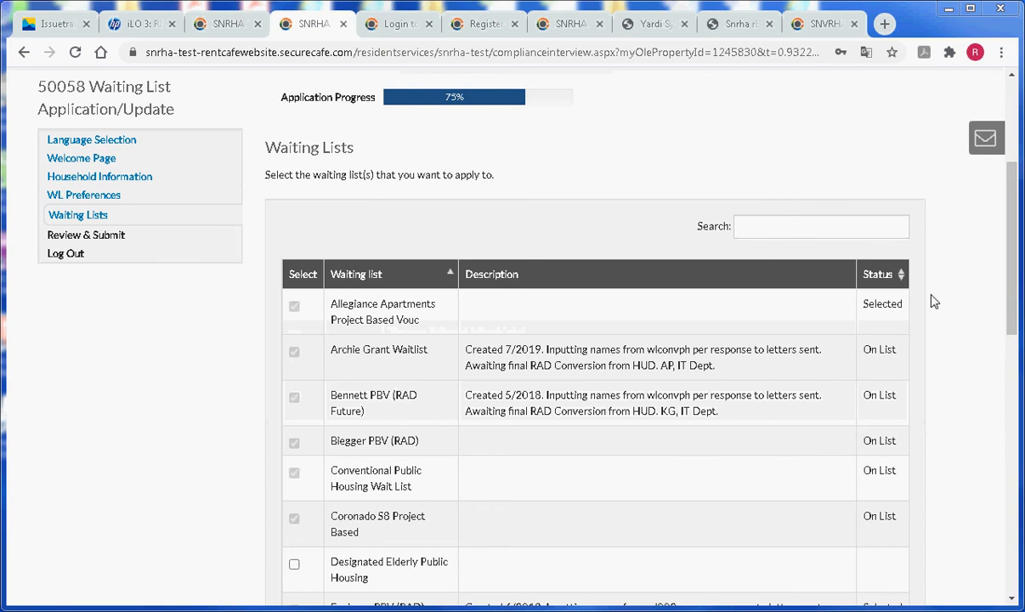
# Tick the Sect 8 Housing Choice Voucher Waitlist and save the waiting-list selection
pyautogui.moveTo(1007, 239); pyautogui.dragTo(1000, 412)
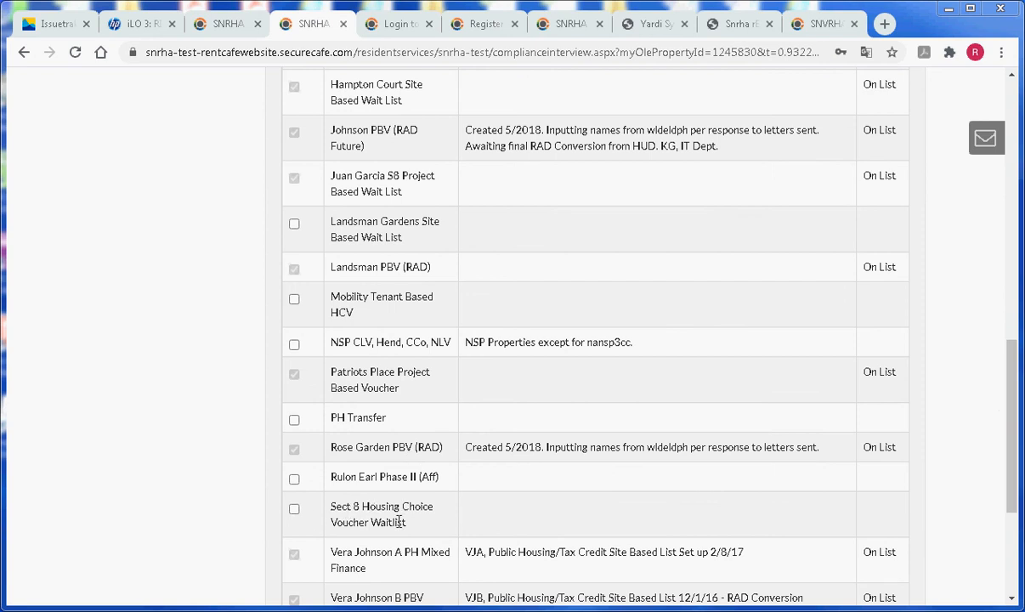
pyautogui.click(294, 511)
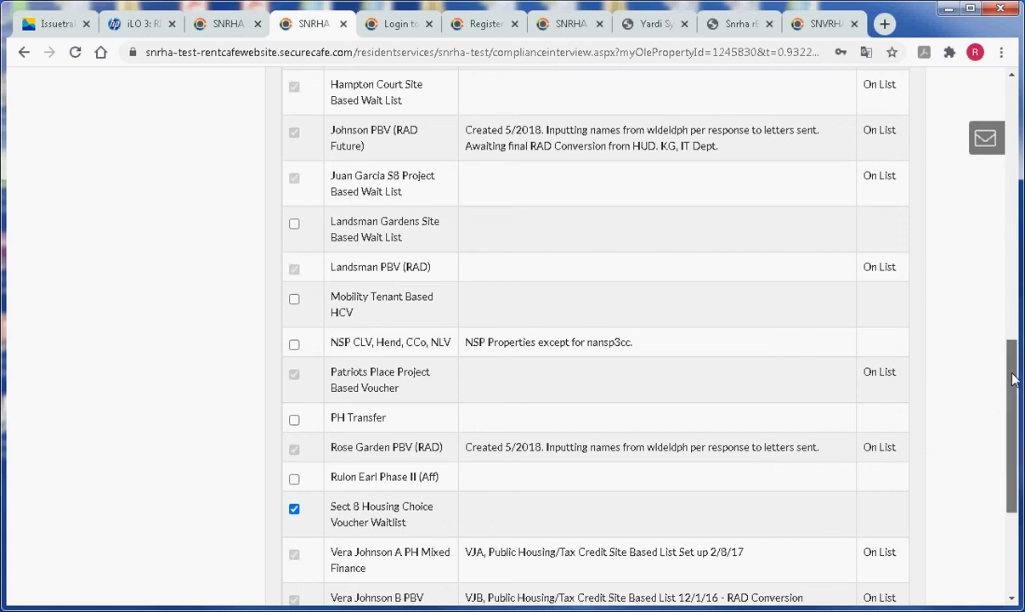
pyautogui.moveTo(1016, 380); pyautogui.dragTo(1017, 468)
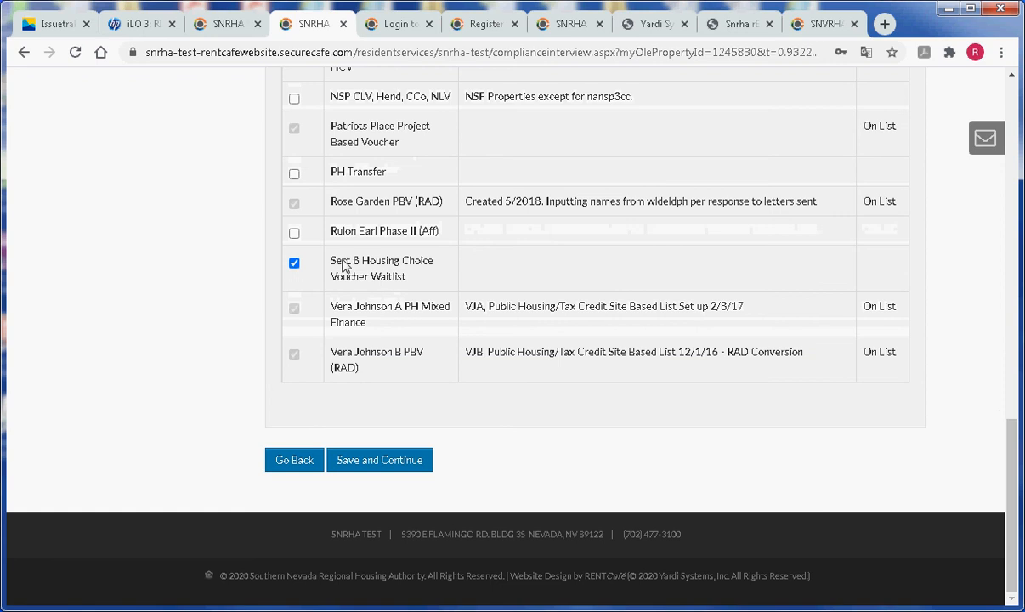
pyautogui.click(416, 468)
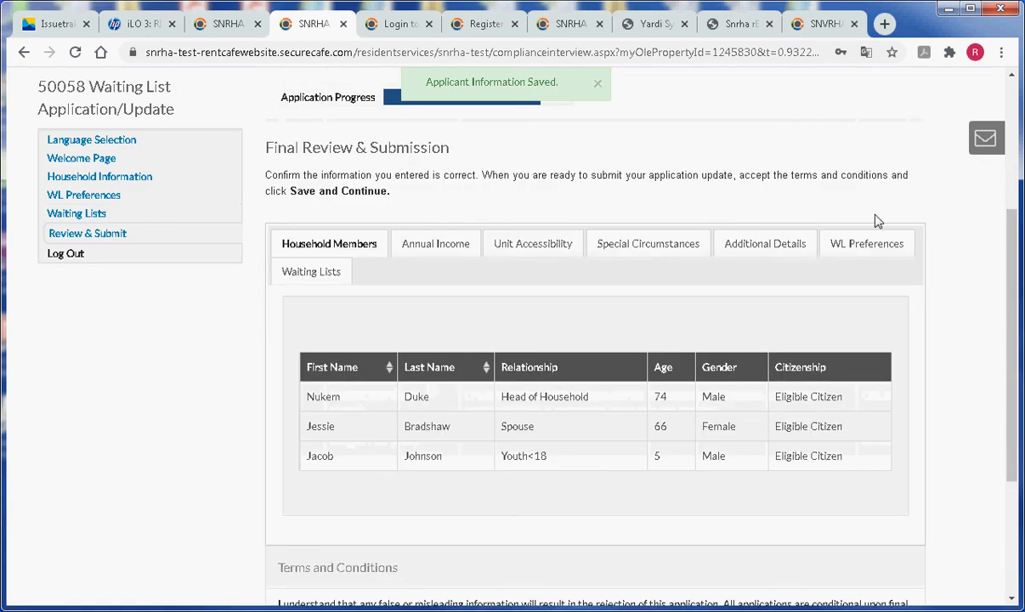
# Review the income, accessibility, special circumstances, additional details, preferences and waiting-list summary tabs
pyautogui.moveTo(1013, 306); pyautogui.dragTo(1013, 273)
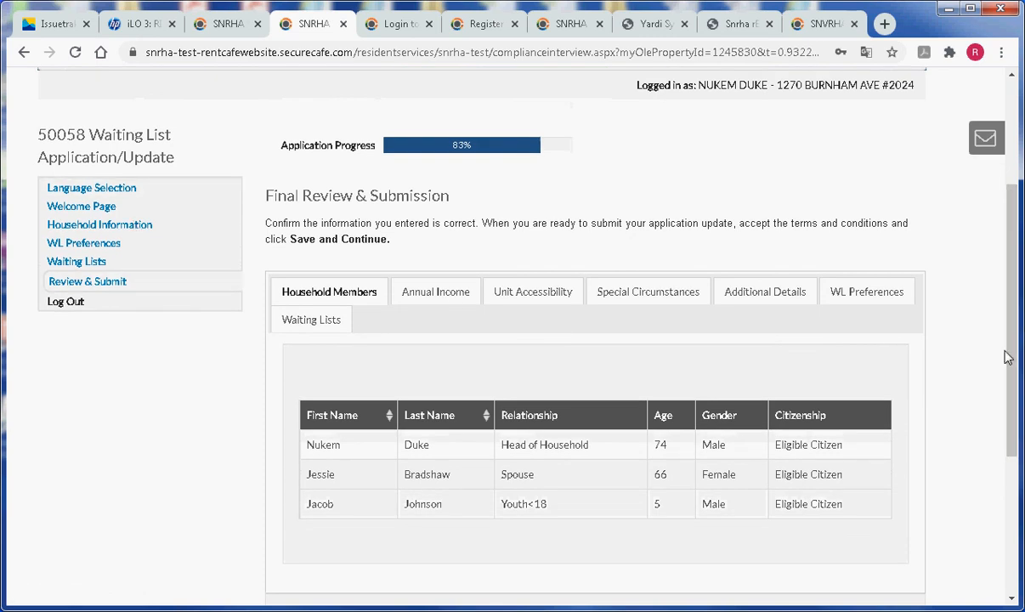
pyautogui.moveTo(1011, 331); pyautogui.dragTo(1003, 352)
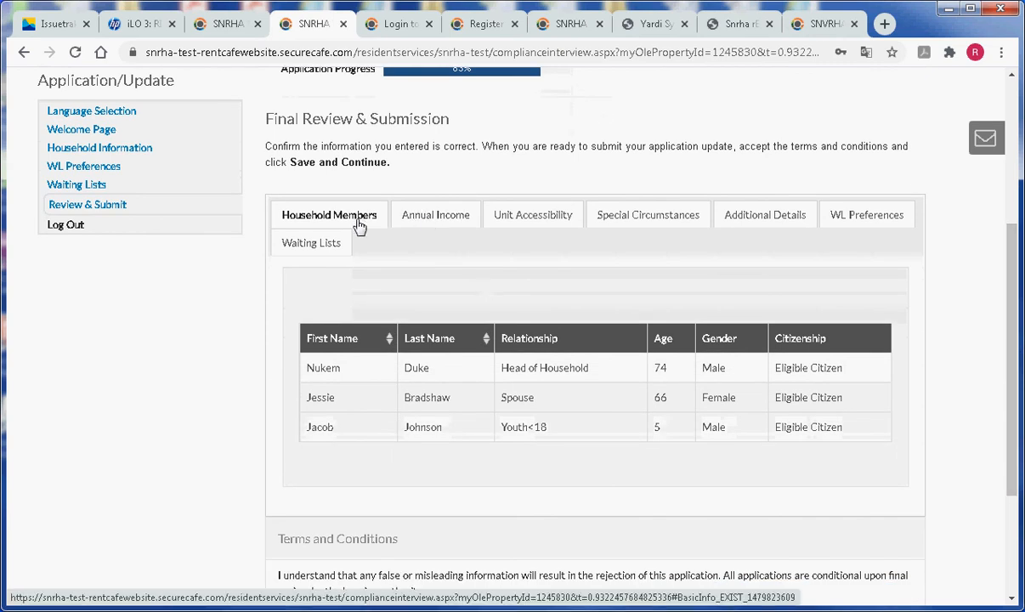
pyautogui.click(425, 221)
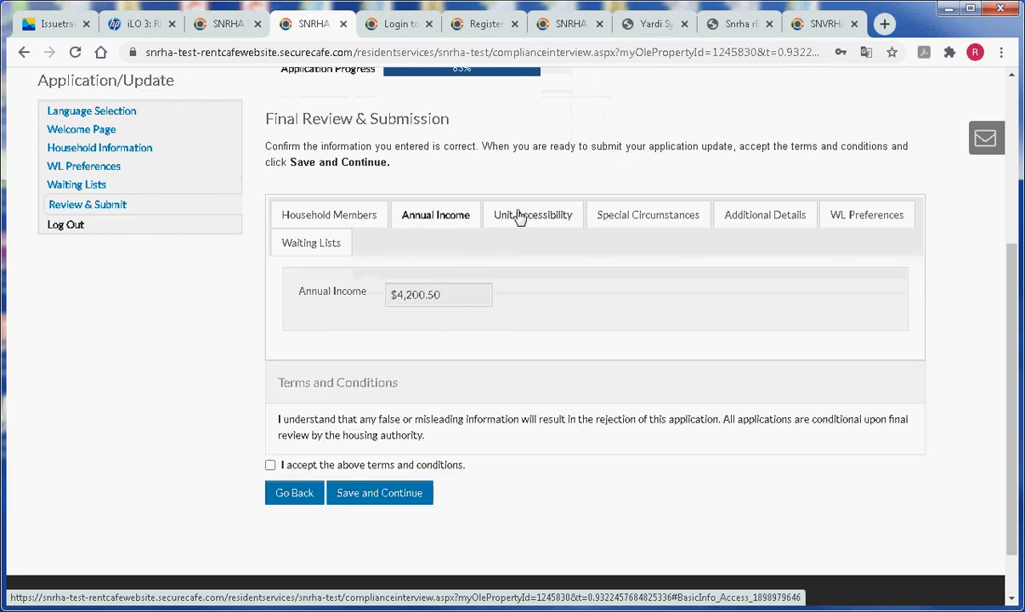
pyautogui.click(518, 217)
pyautogui.click(621, 217)
pyautogui.click(755, 220)
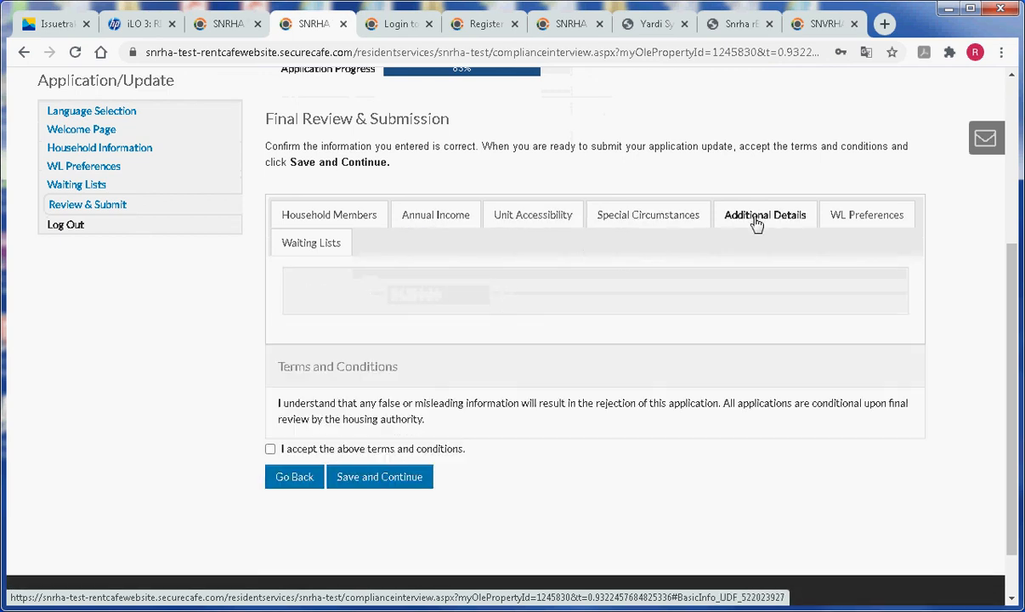
pyautogui.click(853, 223)
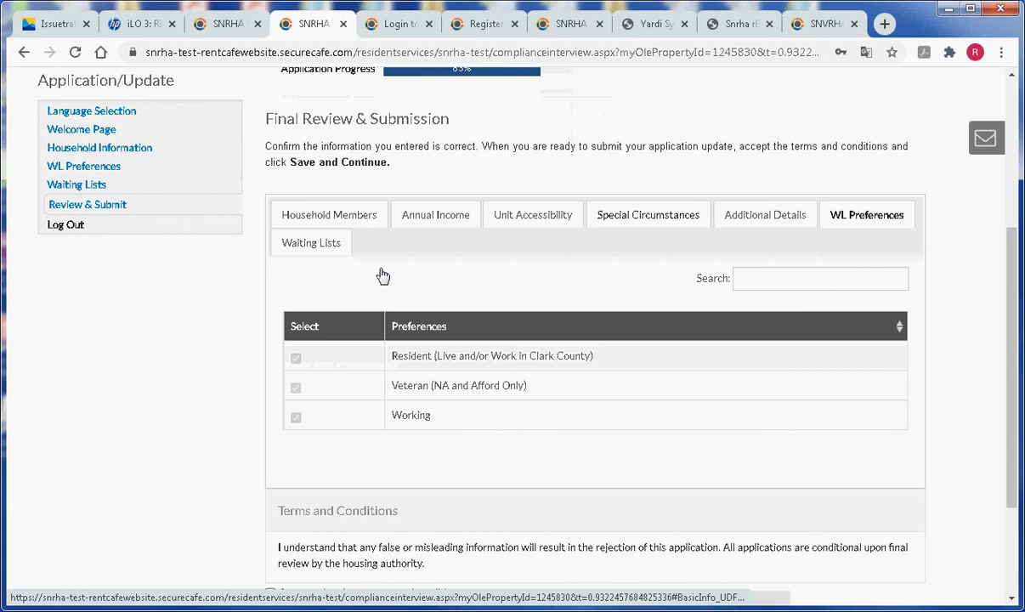
pyautogui.click(298, 249)
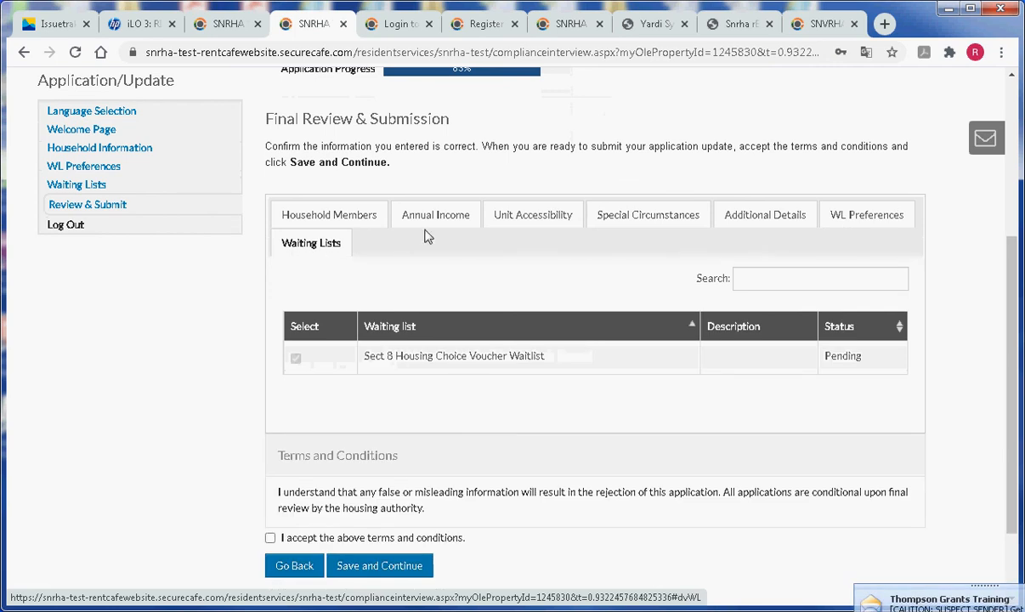
# Recheck the summaries, confirming the Sect 8 waitlist and three household members are listed
pyautogui.click(437, 210)
pyautogui.click(375, 219)
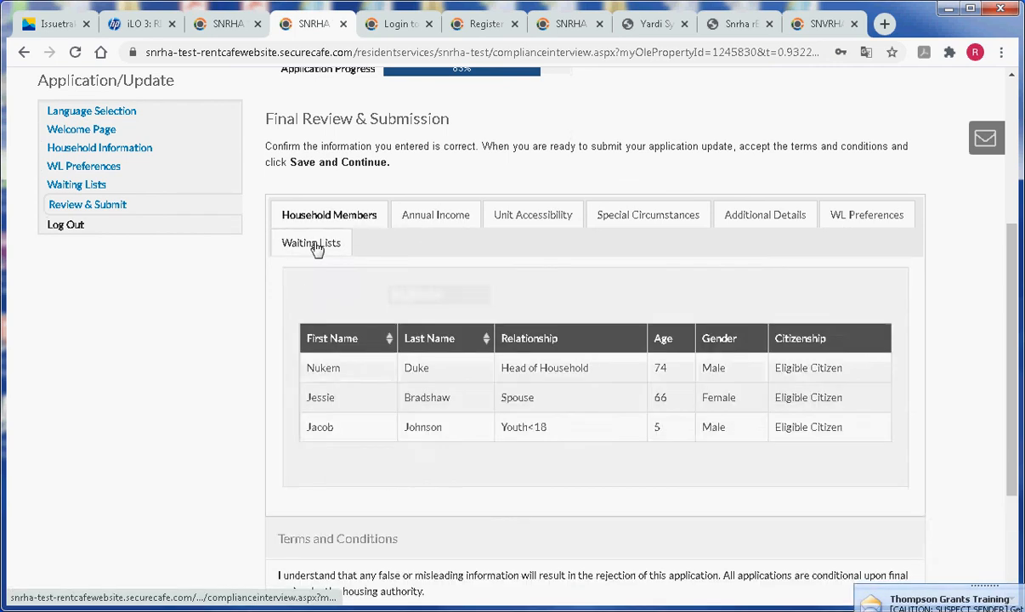
pyautogui.click(314, 246)
pyautogui.click(435, 218)
pyautogui.click(517, 218)
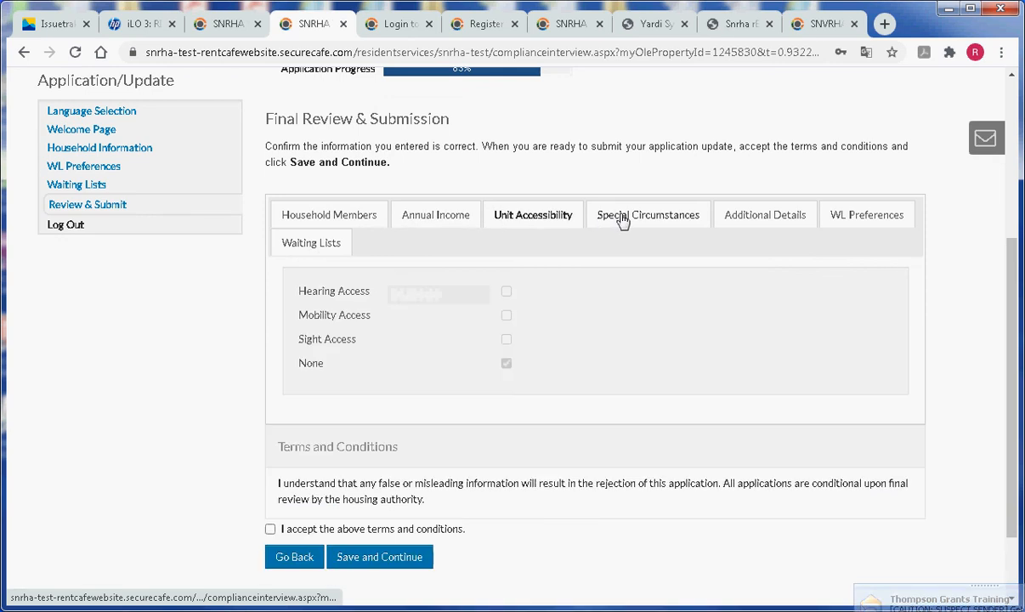
pyautogui.click(619, 222)
pyautogui.click(866, 222)
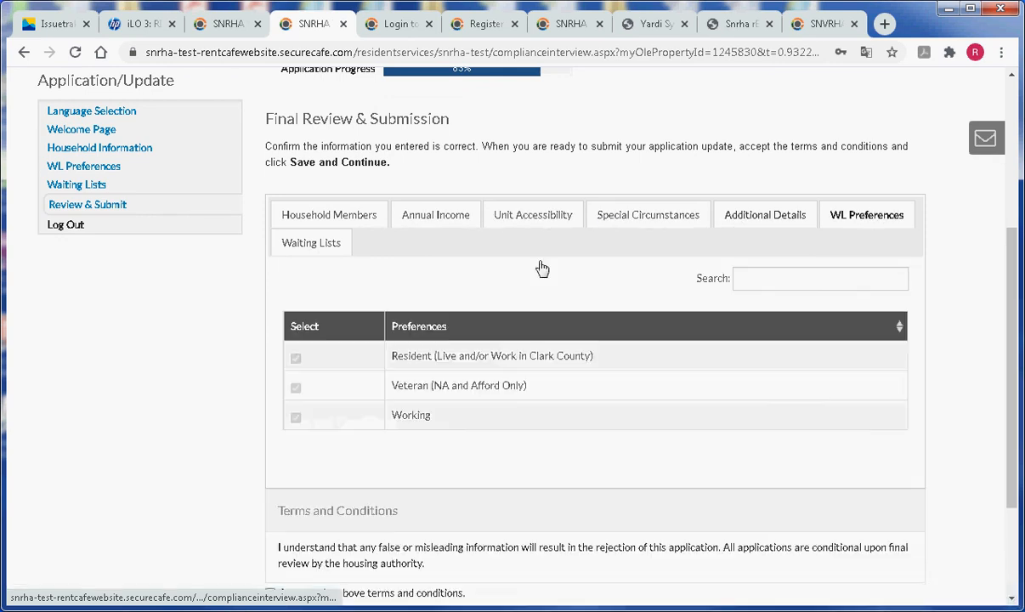
pyautogui.click(336, 245)
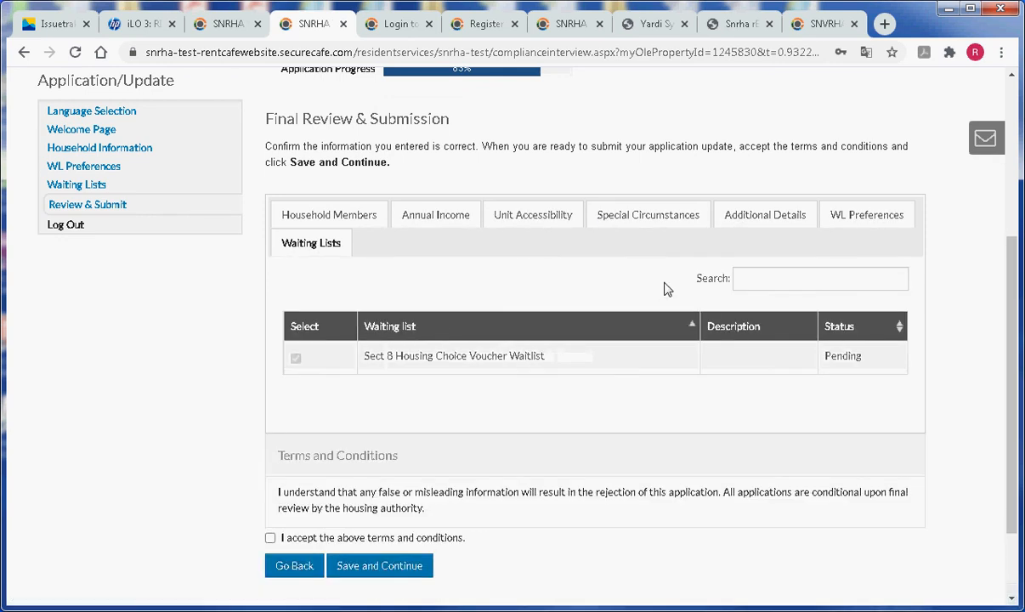
pyautogui.scroll(-2, 663, 285)
pyautogui.click(327, 134)
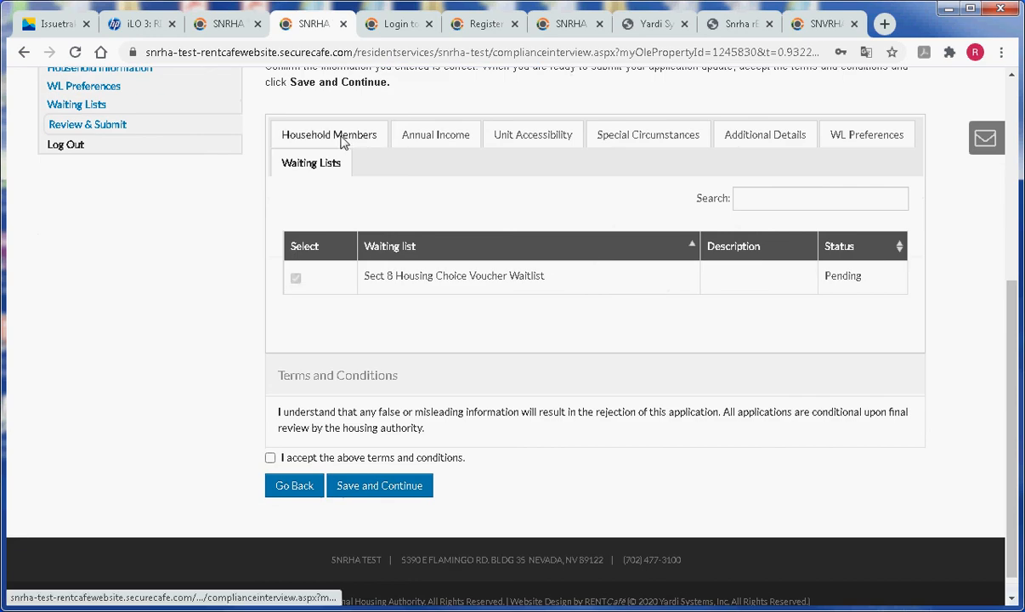
pyautogui.scroll(-2, 531, 282)
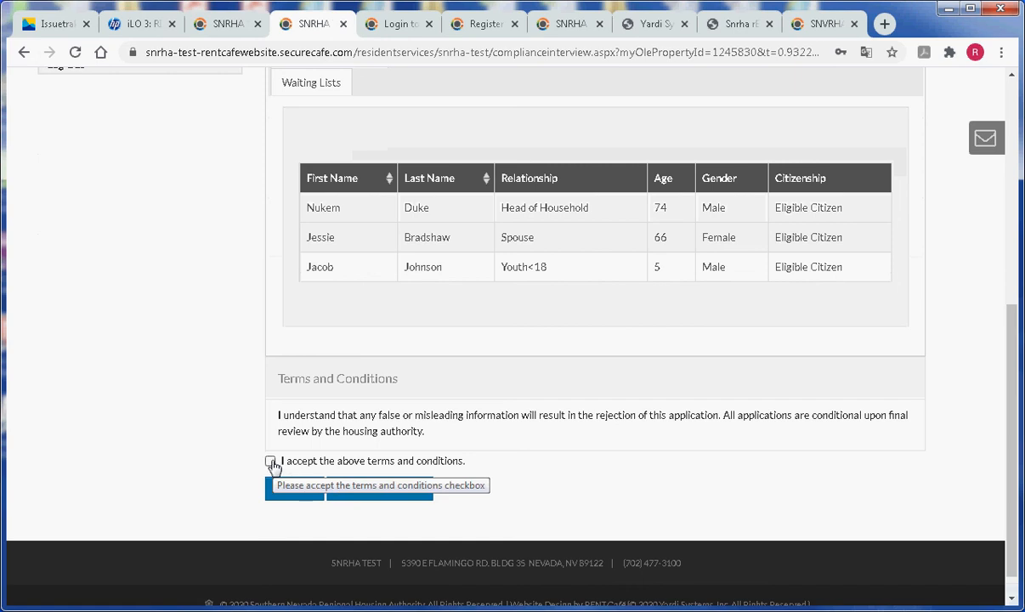
# Accept the terms and conditions and submit the application update
pyautogui.click(270, 461)
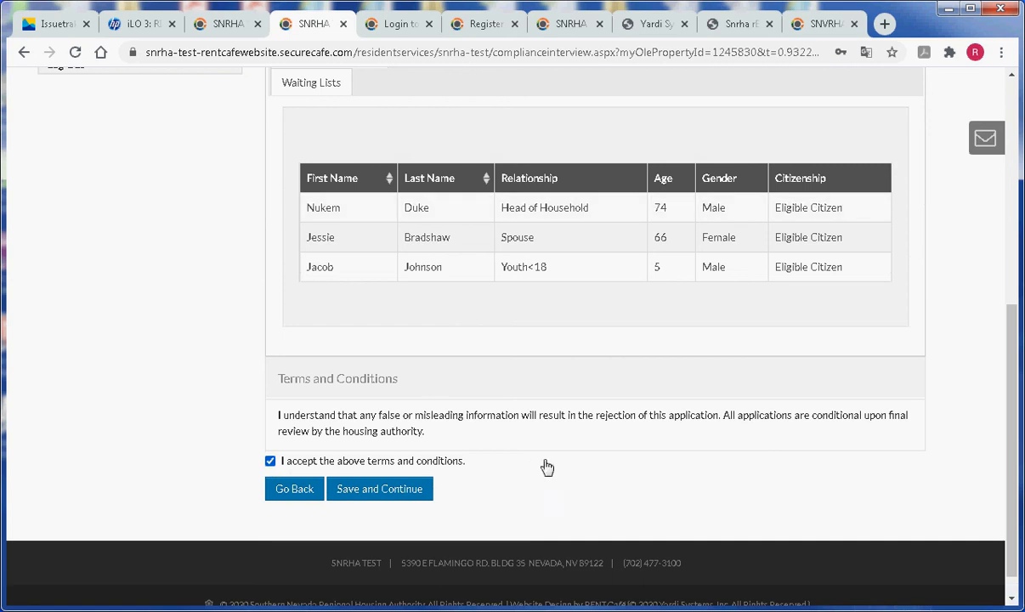
pyautogui.click(381, 495)
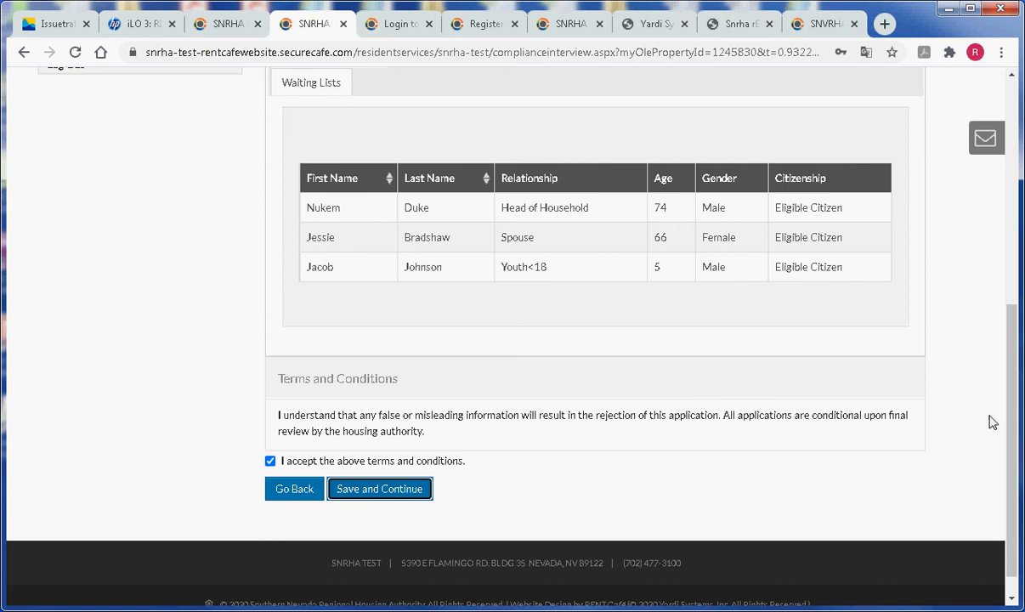
pyautogui.moveTo(1013, 511); pyautogui.dragTo(996, 210)
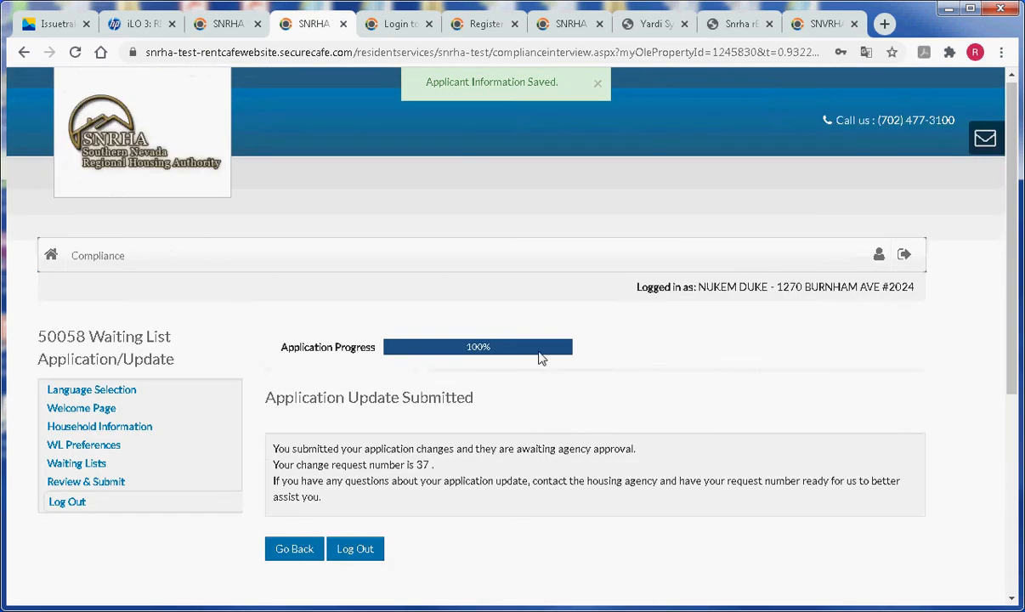
# Log out of the resident portal from below the submission confirmation
pyautogui.scroll(-1, 666, 383)
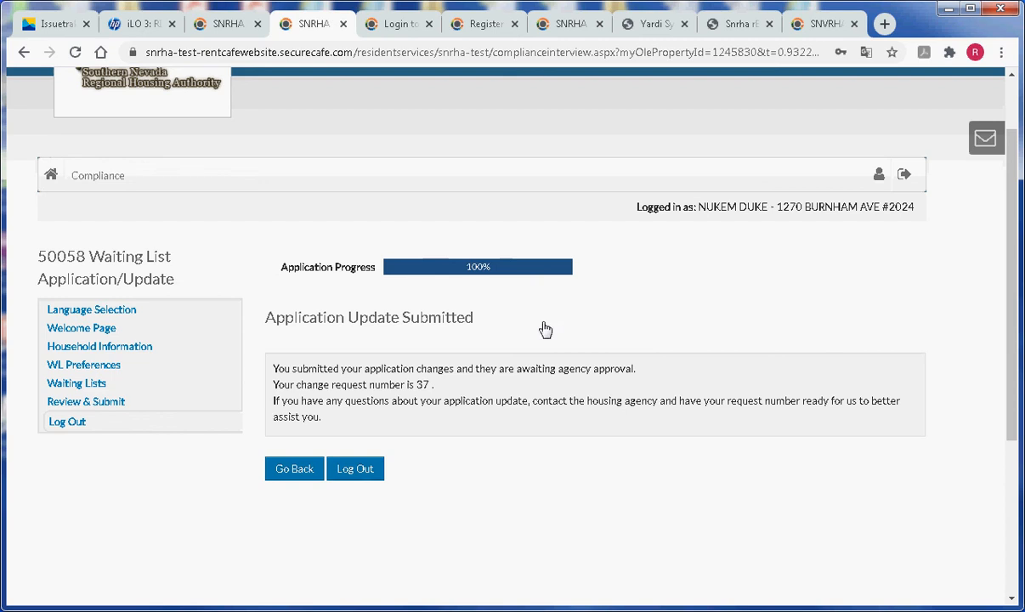
pyautogui.click(367, 477)
pyautogui.click(377, 474)
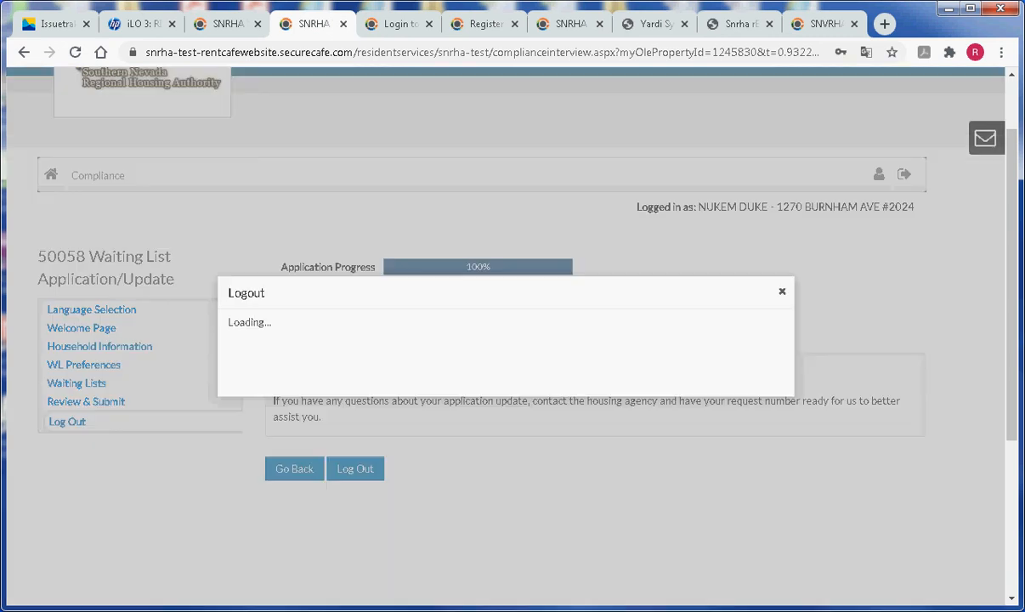